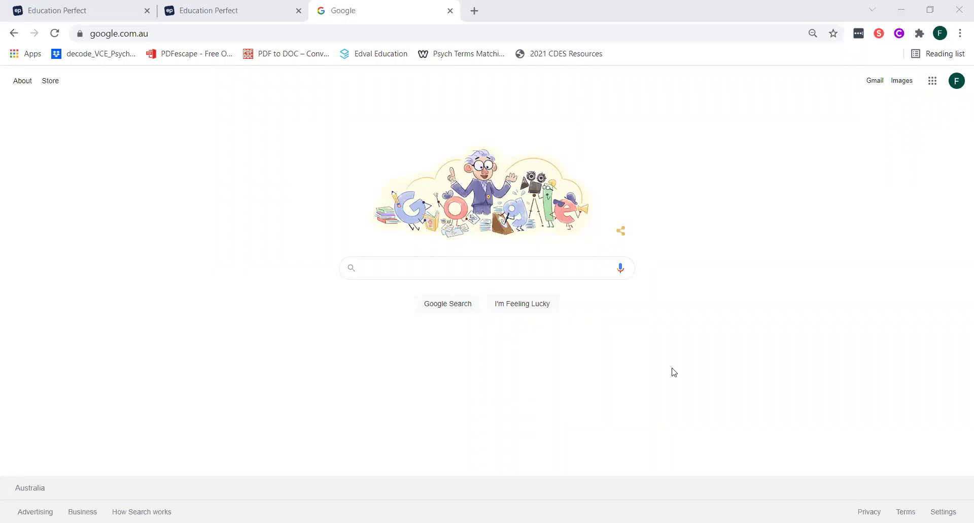
# Search Google for 'google scholar'
pyautogui.click(400, 268)
pyautogui.write('google scholar')
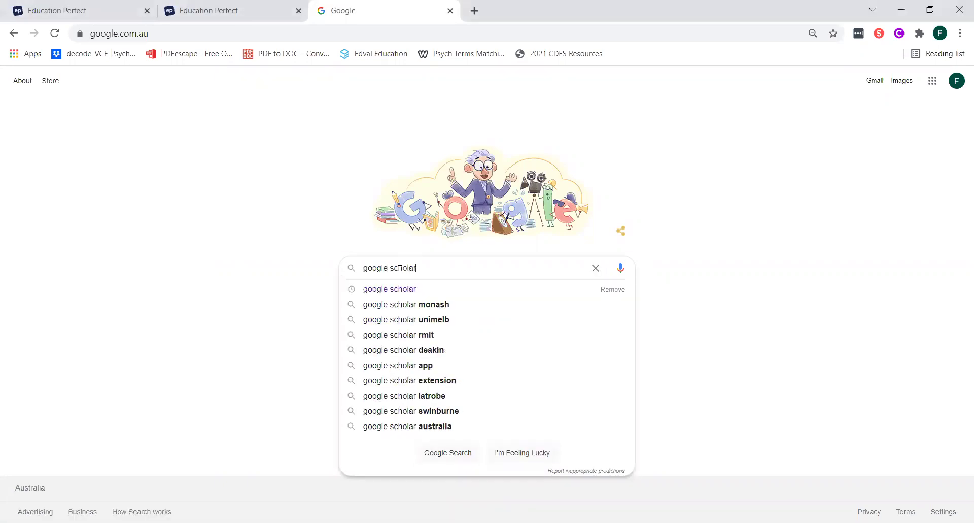
pyautogui.press('Return')
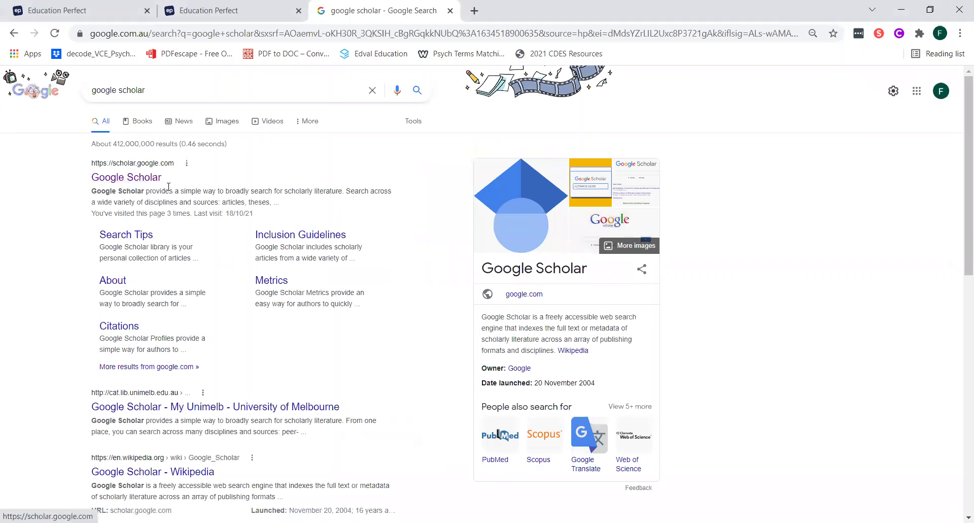
# Open scholar.google.com from the top Google search result
pyautogui.click(132, 180)
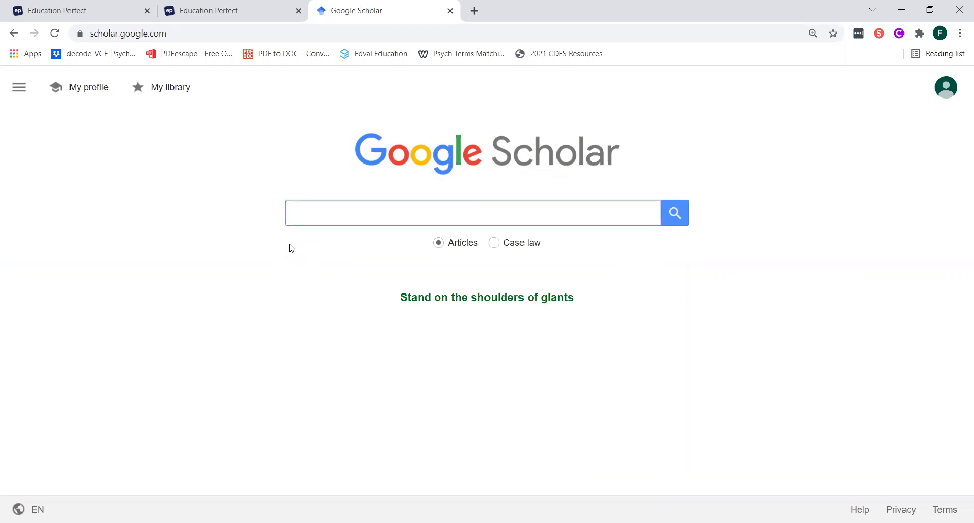
# Search Google Scholar for 'person perception psychology physical appearance'
pyautogui.write('person p')
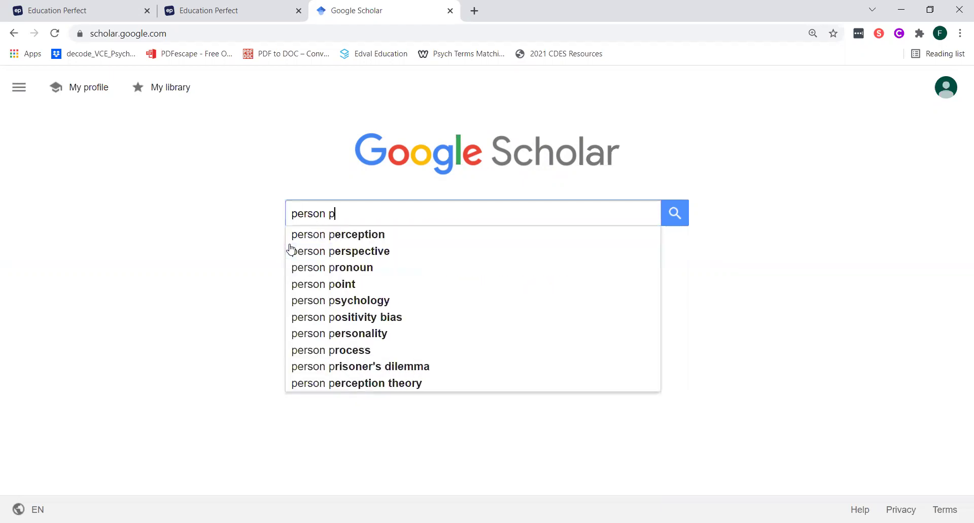
pyautogui.write('erception ')
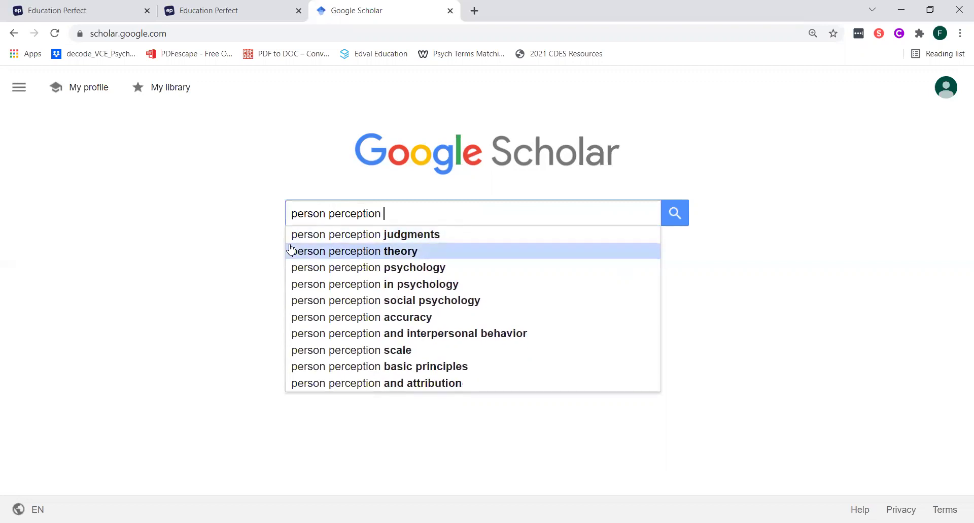
pyautogui.write('psychology ')
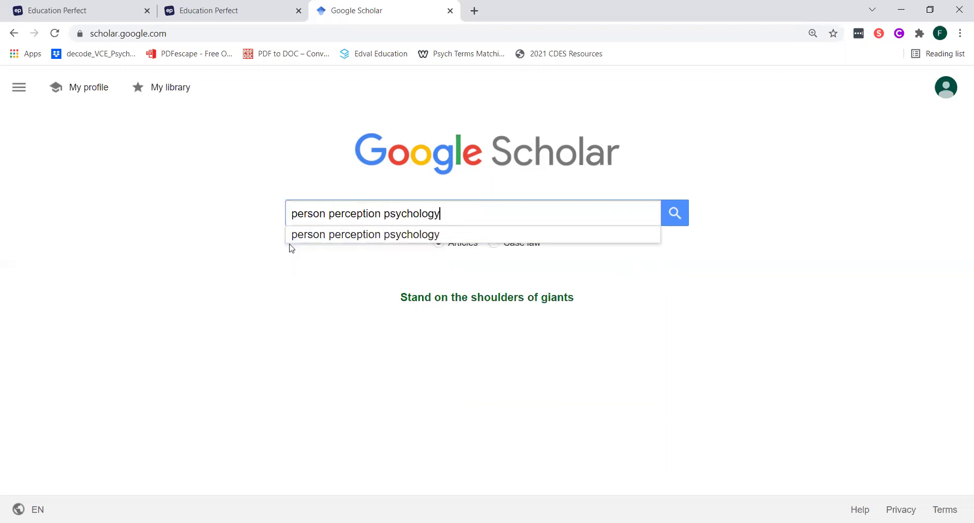
pyautogui.write('p')
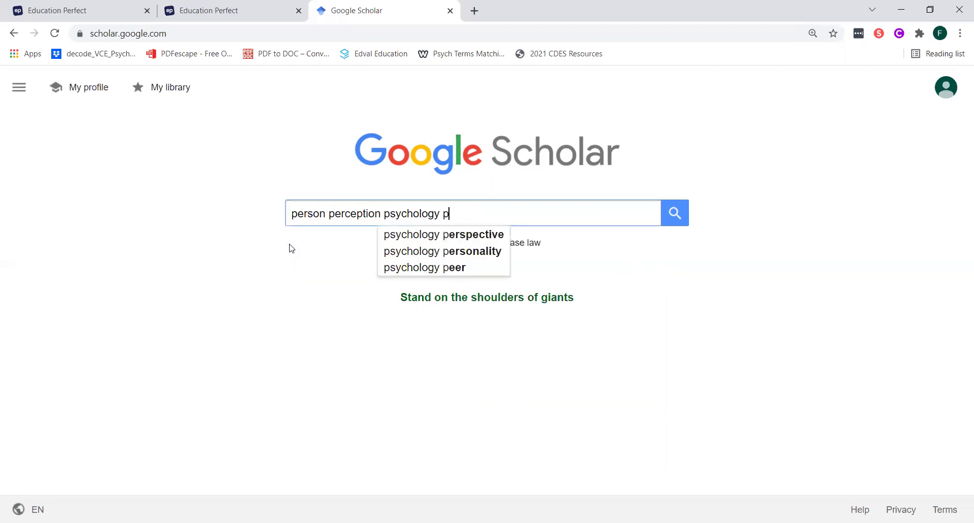
pyautogui.write('hysical appea')
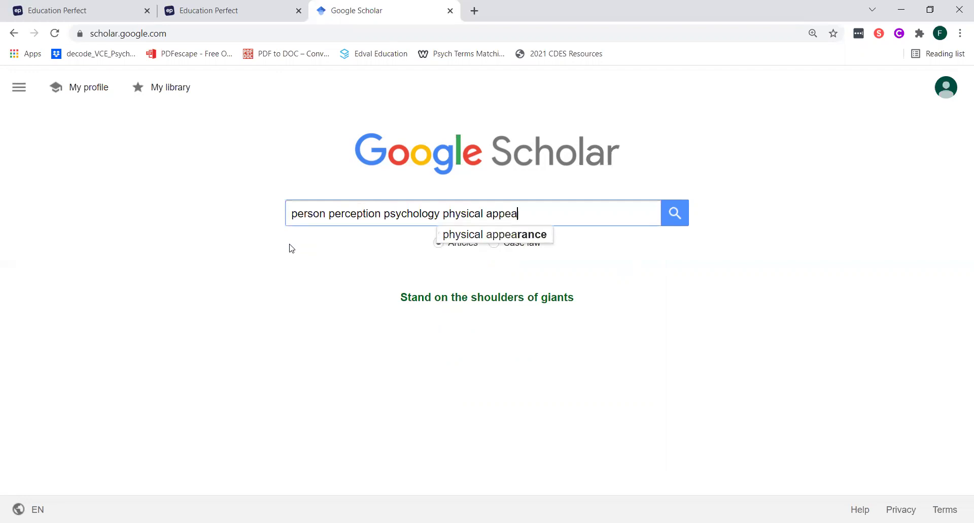
pyautogui.write('rance')
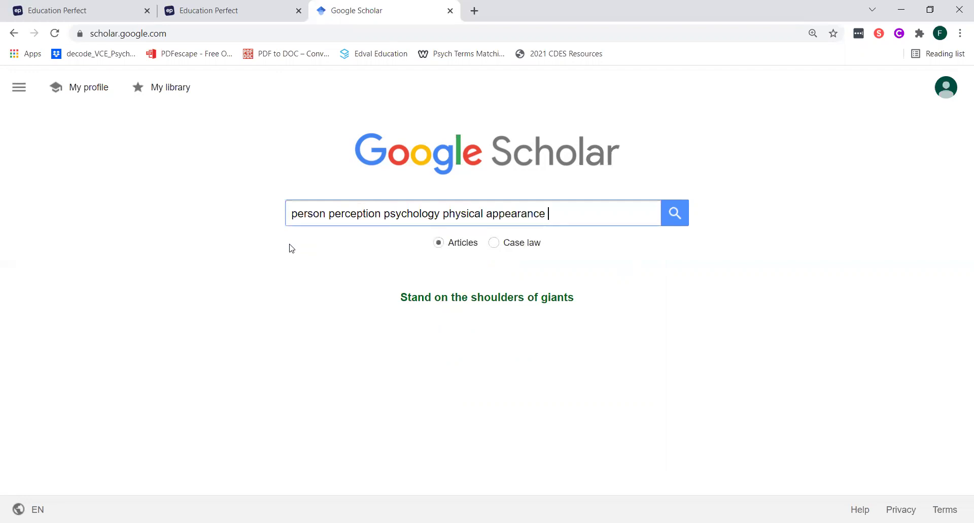
pyautogui.press('Return')
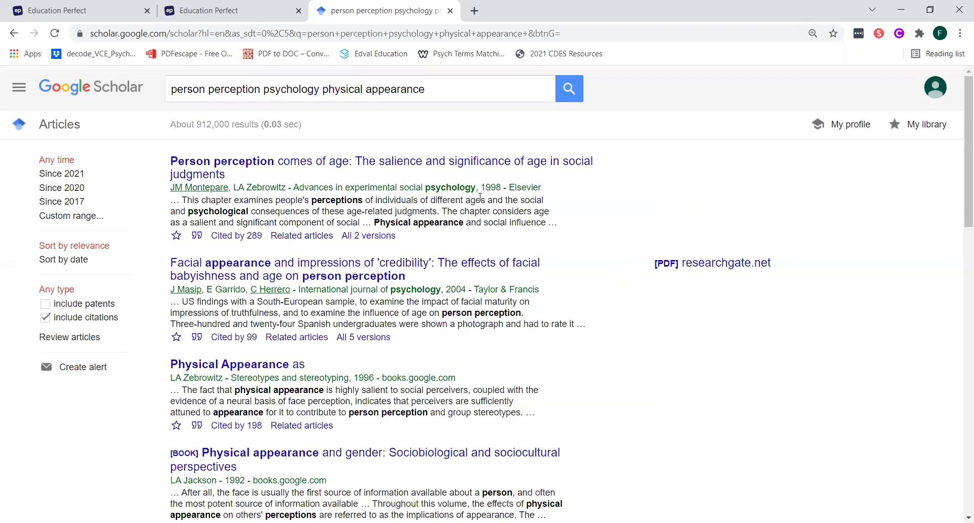
# Open the 'Facial appearance and impressions of credibility' article, accept cookies, and scroll to its abstract
pyautogui.click(351, 275)
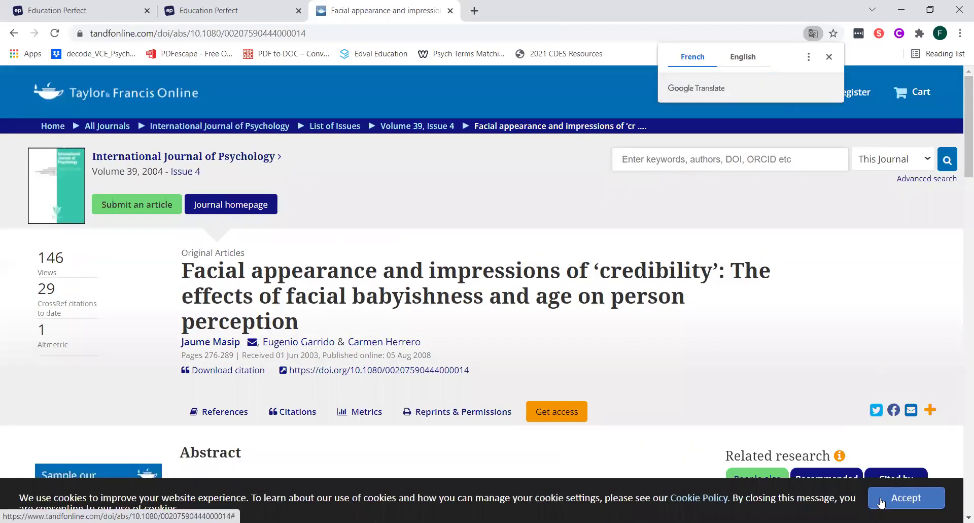
pyautogui.click(880, 501)
pyautogui.scroll(-2, 959, 110)
pyautogui.scroll(-6, 959, 110)
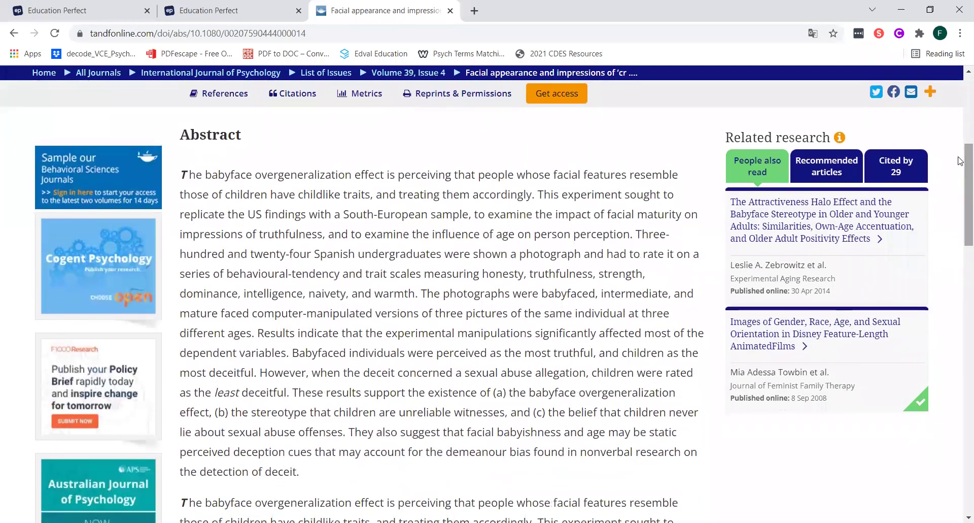
# Highlight and clear passages of the abstract, including the phrase 'person perception'
pyautogui.moveTo(183, 134); pyautogui.dragTo(241, 175)
pyautogui.click(192, 174)
pyautogui.moveTo(182, 174); pyautogui.dragTo(312, 476)
pyautogui.click(316, 478)
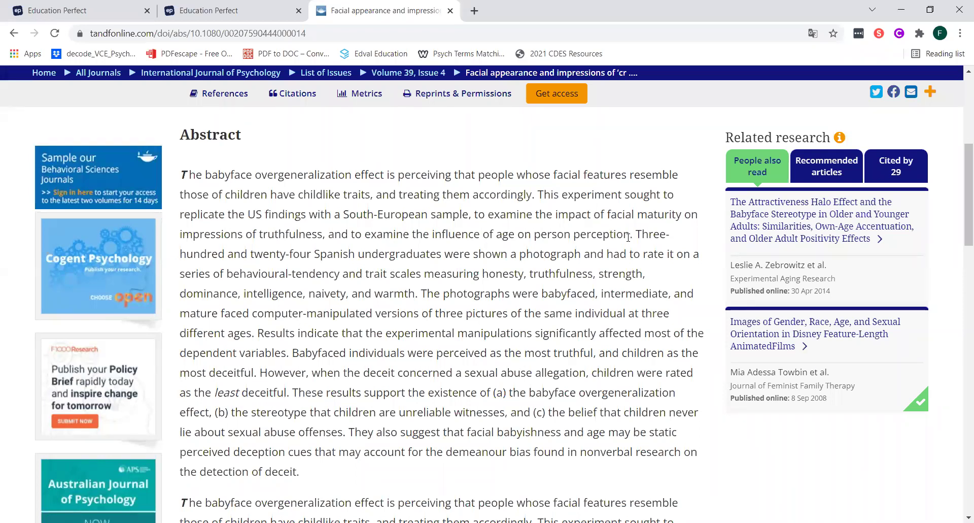
pyautogui.moveTo(630, 236); pyautogui.dragTo(536, 237)
pyautogui.click(536, 237)
# Highlight and clear the words 'babyface' and 'honesty' in the abstract
pyautogui.moveTo(217, 174); pyautogui.dragTo(253, 175)
pyautogui.click(217, 174)
pyautogui.moveTo(482, 275); pyautogui.dragTo(525, 274)
pyautogui.click(580, 270)
pyautogui.doubleClick(596, 294)
pyautogui.click(595, 294)
# Highlight the babyfaced-truthfulness finding and the honesty-to-warmth traits, then go back to Scholar results
pyautogui.moveTo(292, 353); pyautogui.dragTo(599, 355)
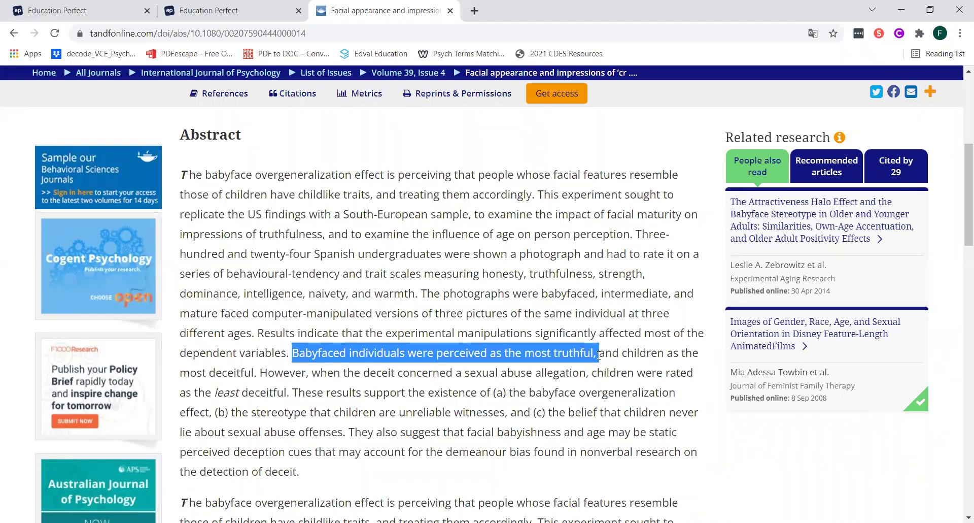
pyautogui.click(599, 358)
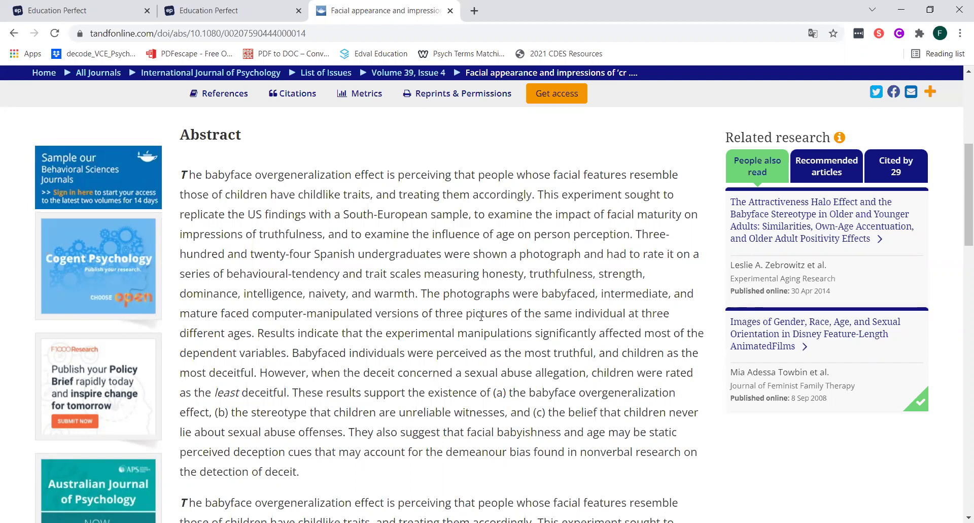
pyautogui.moveTo(485, 274); pyautogui.dragTo(414, 293)
pyautogui.click(432, 334)
pyautogui.click(14, 33)
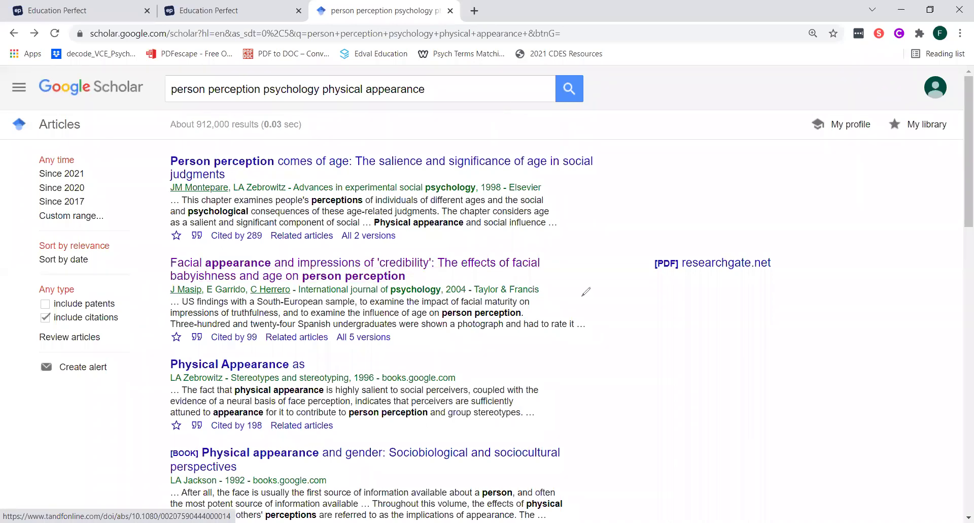
# Annotate the second result with a tick and 'relevant', and show its citation styles
pyautogui.moveTo(582, 295); pyautogui.dragTo(671, 187)
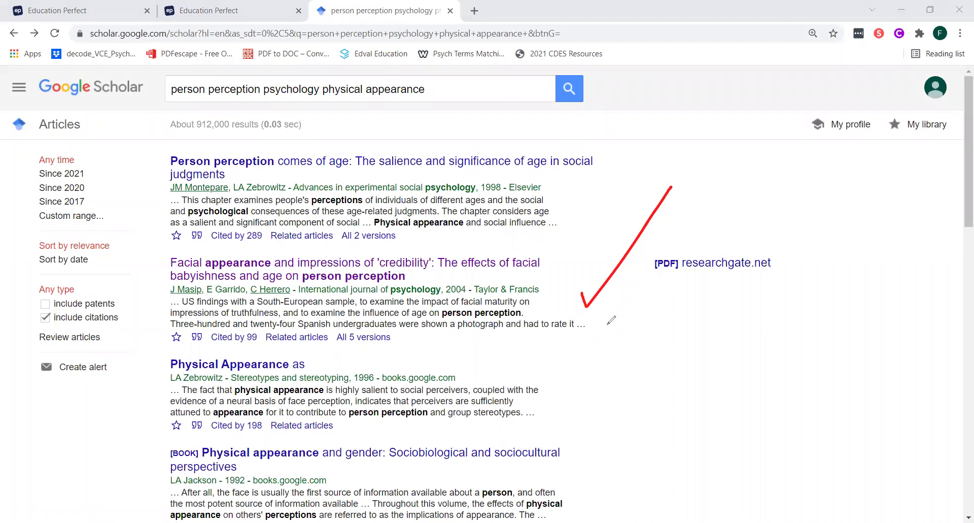
pyautogui.moveTo(608, 324)
pyautogui.mouseDown()
pyautogui.moveTo(627, 307)
pyautogui.moveTo(666, 311)
pyautogui.moveTo(684, 296)
pyautogui.moveTo(703, 309)
pyautogui.moveTo(736, 292)
pyautogui.moveTo(746, 307)
pyautogui.moveTo(753, 279)
pyautogui.mouseUp()
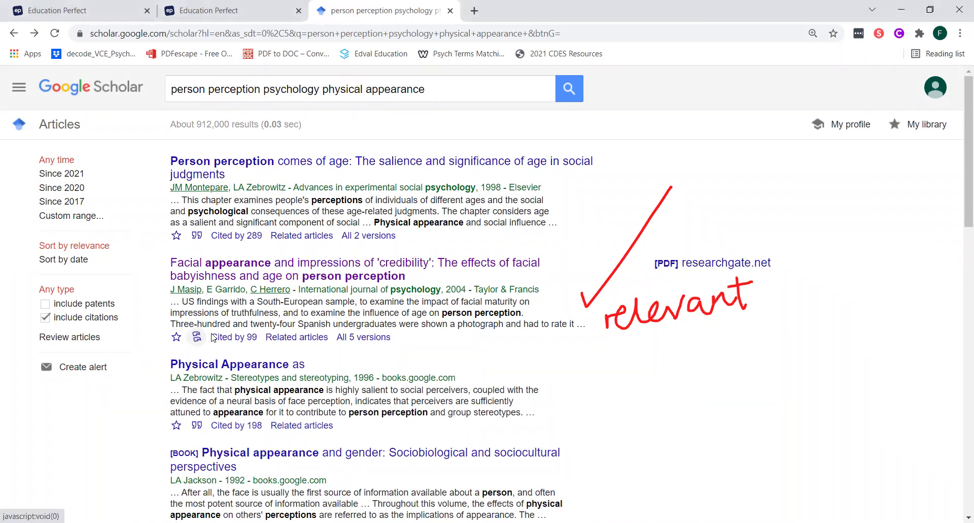
pyautogui.click(195, 337)
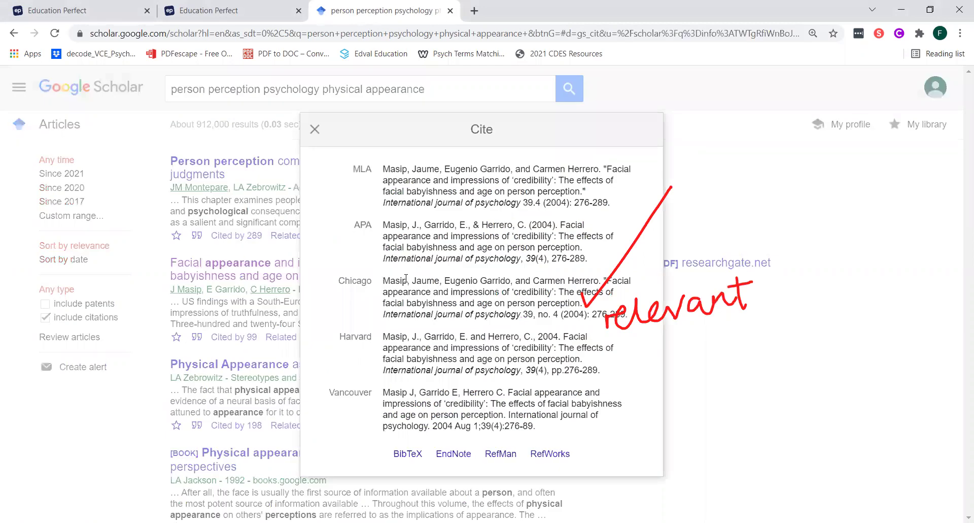
# Select the facial appearance article's full APA reference, then close the Cite dialog
pyautogui.click(493, 240)
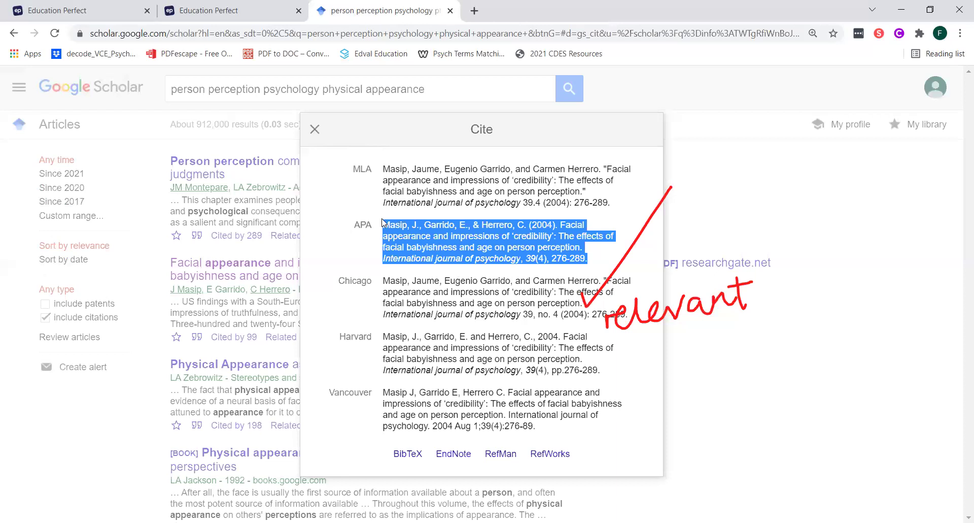
pyautogui.click(315, 131)
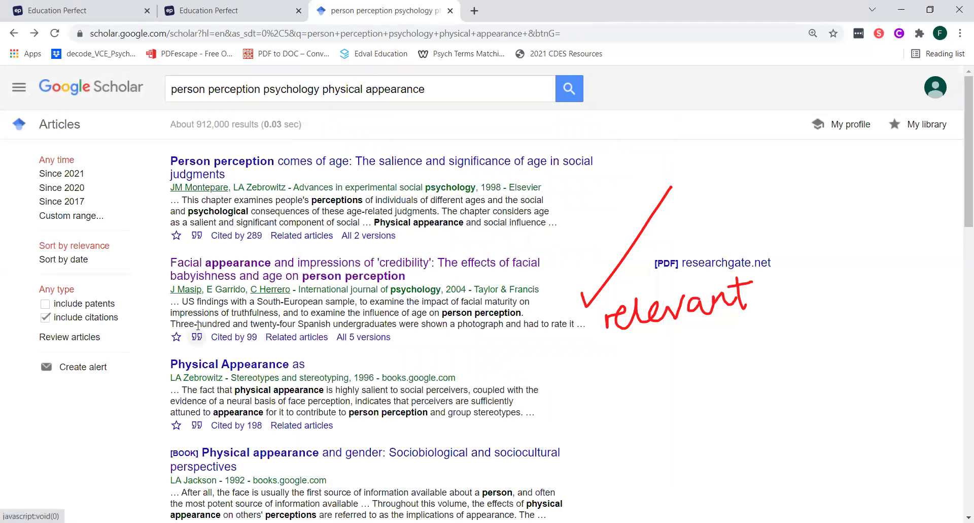
# Reopen the second result's Cite dialog and select its whole APA reference again
pyautogui.click(197, 337)
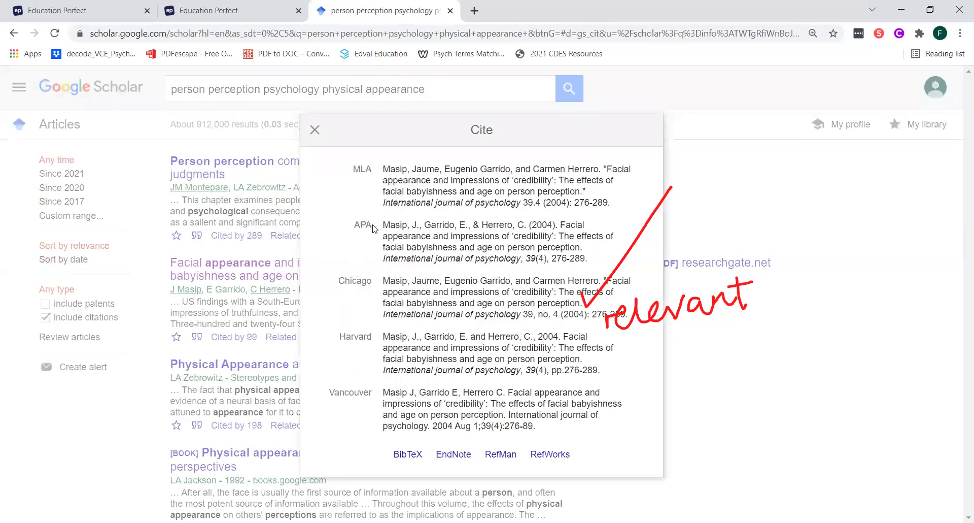
pyautogui.click(373, 229)
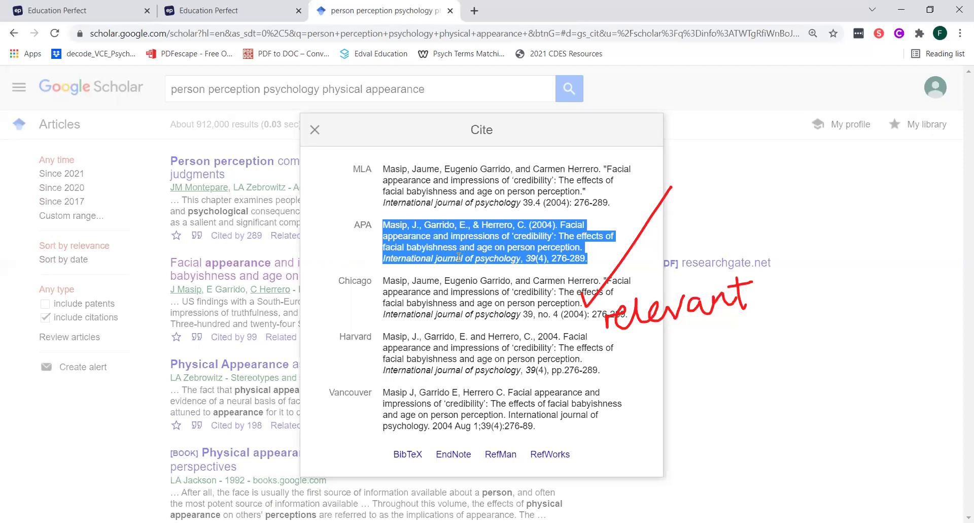
pyautogui.click(314, 131)
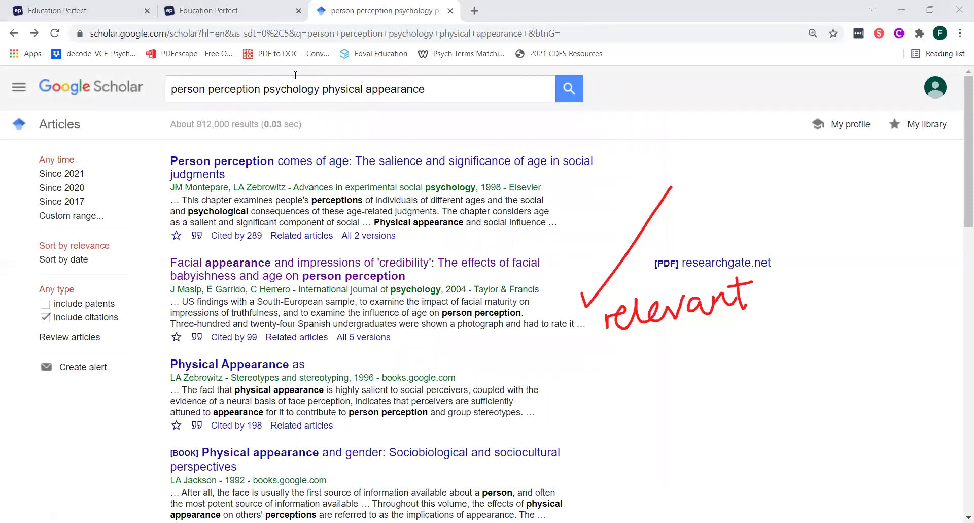
pyautogui.click(198, 337)
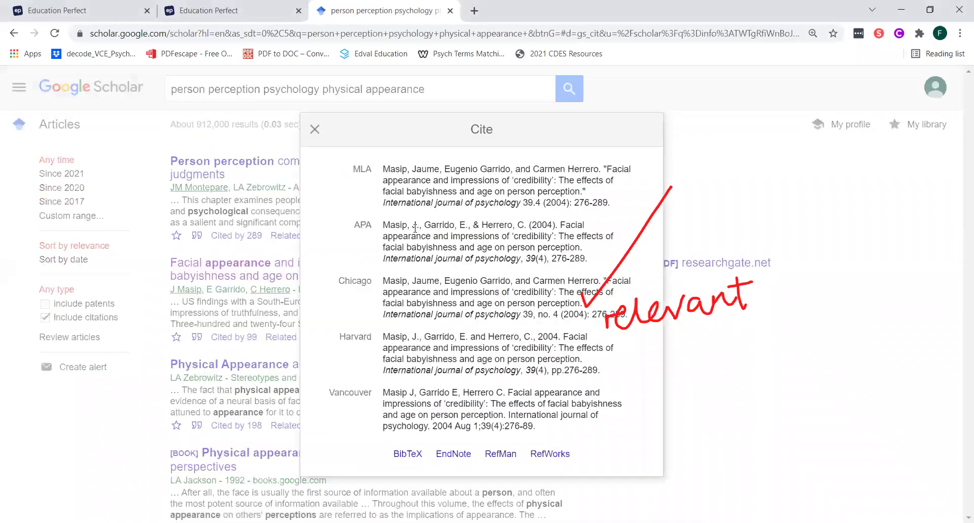
pyautogui.click(385, 226)
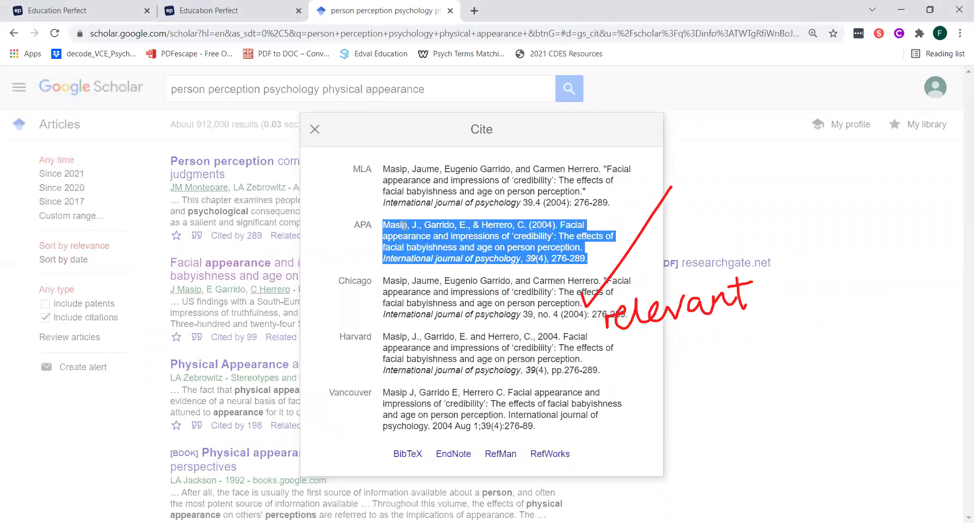
pyautogui.click(398, 225)
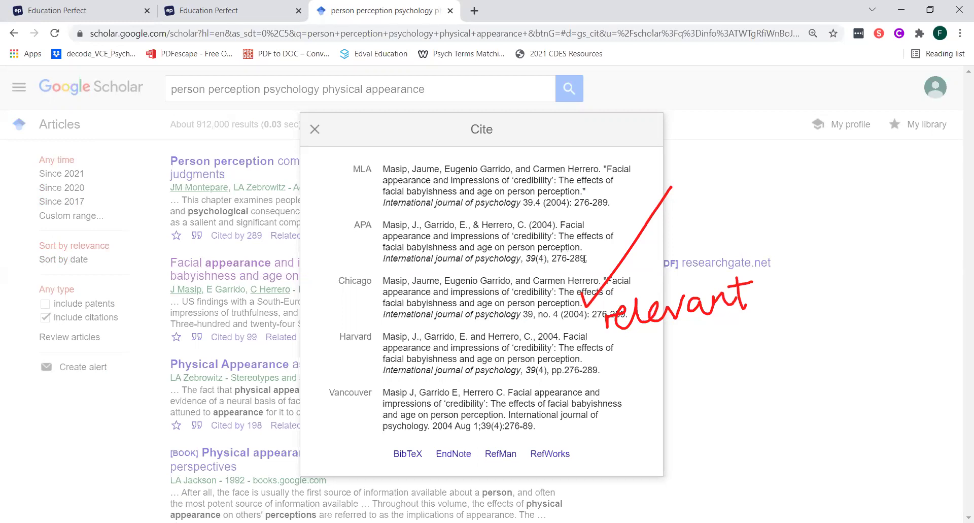
pyautogui.moveTo(585, 258); pyautogui.dragTo(554, 258)
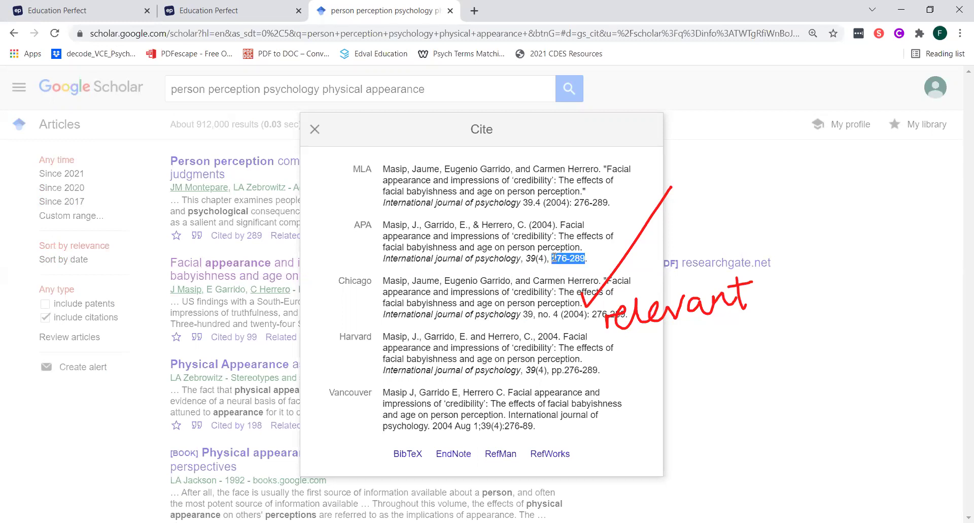
pyautogui.click(584, 258)
pyautogui.moveTo(588, 262); pyautogui.dragTo(390, 224)
pyautogui.click(412, 238)
# Start a note beside the references: 'One past study … involved presenting participants with 'baby faces''
pyautogui.click(683, 159)
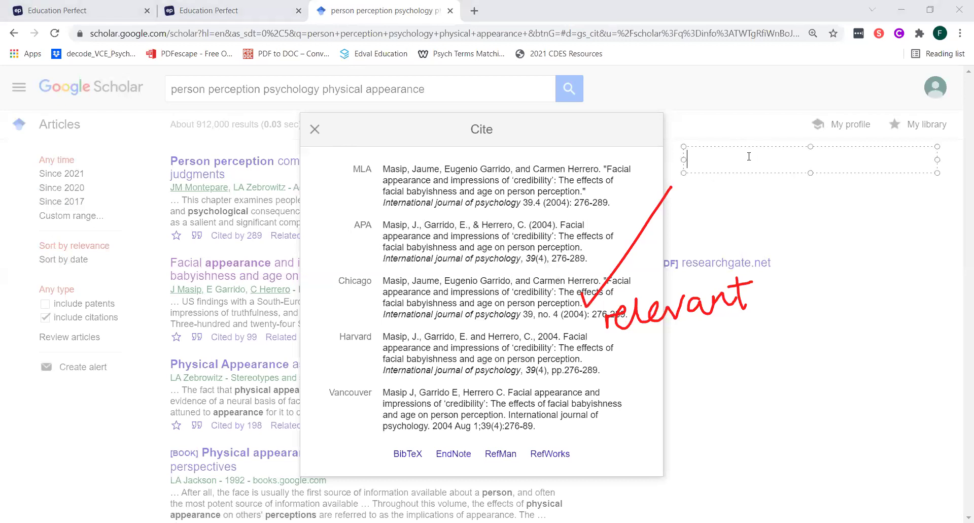
pyautogui.write('O')
pyautogui.press('BackSpace')
pyautogui.write('One past stu')
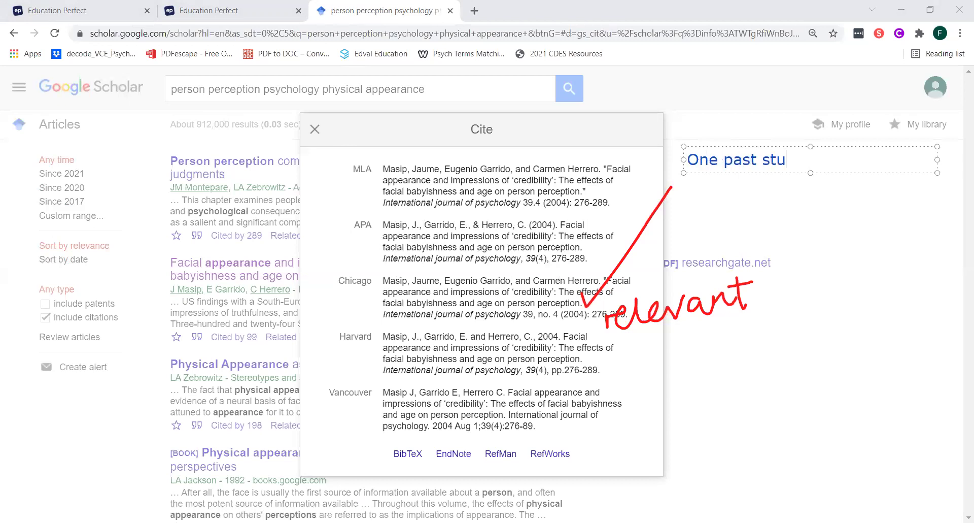
pyautogui.write('dy that looked')
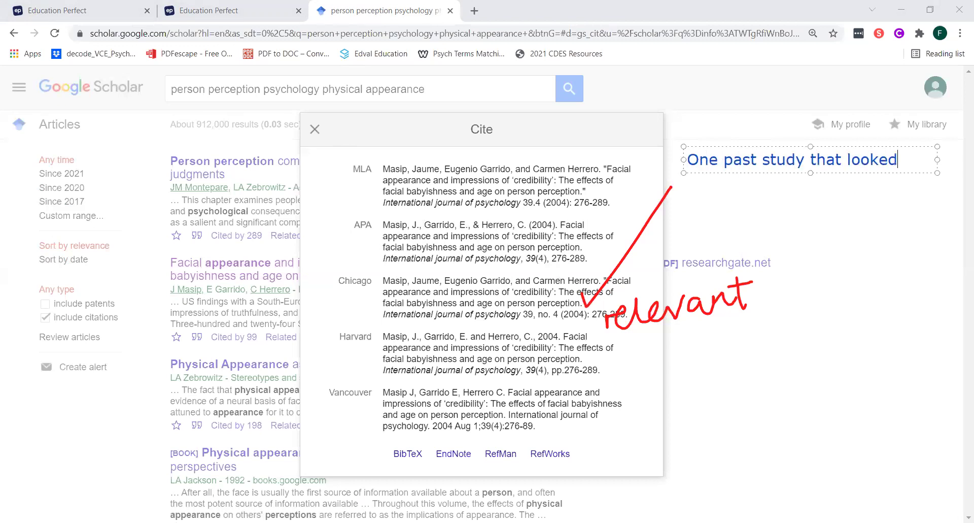
pyautogui.write(' at a similar topi')
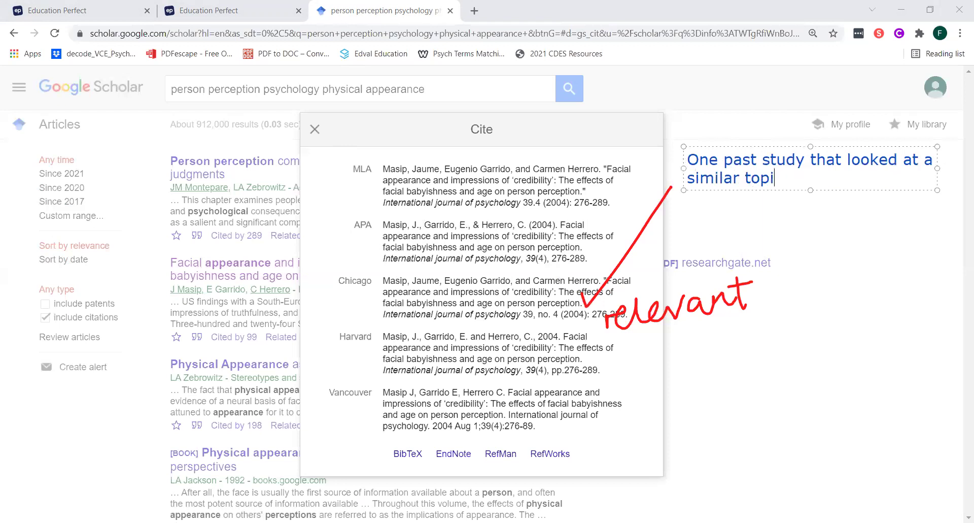
pyautogui.write('c of physic')
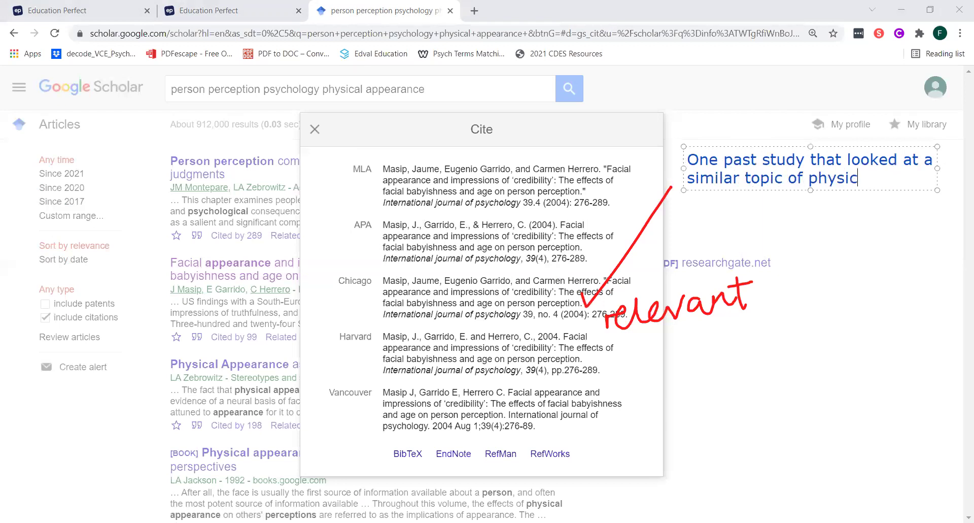
pyautogui.write('al appearance an')
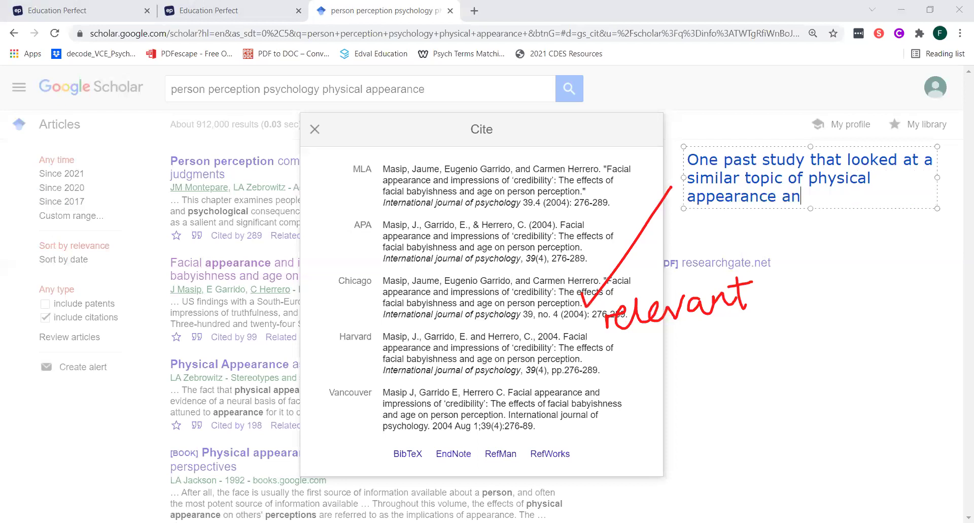
pyautogui.write('d person percept')
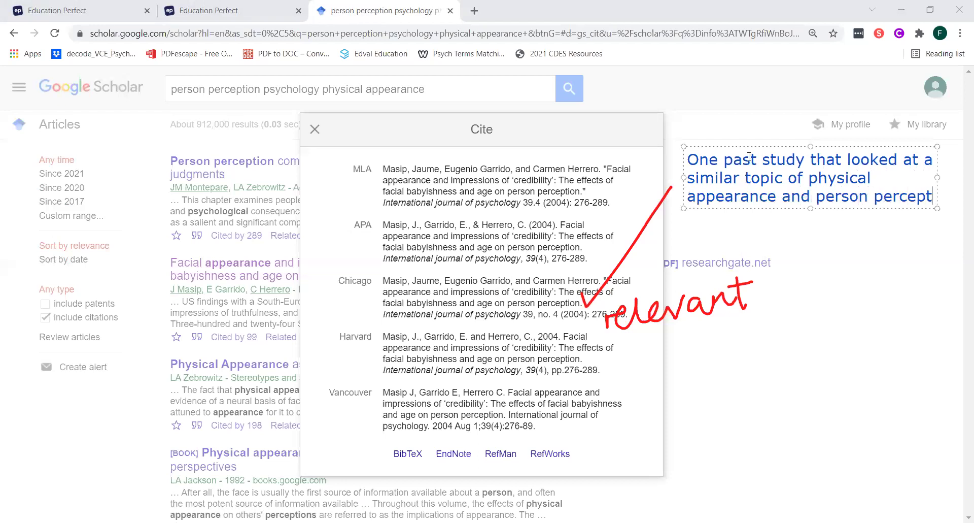
pyautogui.write('ion was t')
pyautogui.press('BackSpace')
pyautogui.press('BackSpace')
pyautogui.press('BackSpace')
pyautogui.press('BackSpace')
pyautogui.press('BackSpace')
pyautogui.write('involved ')
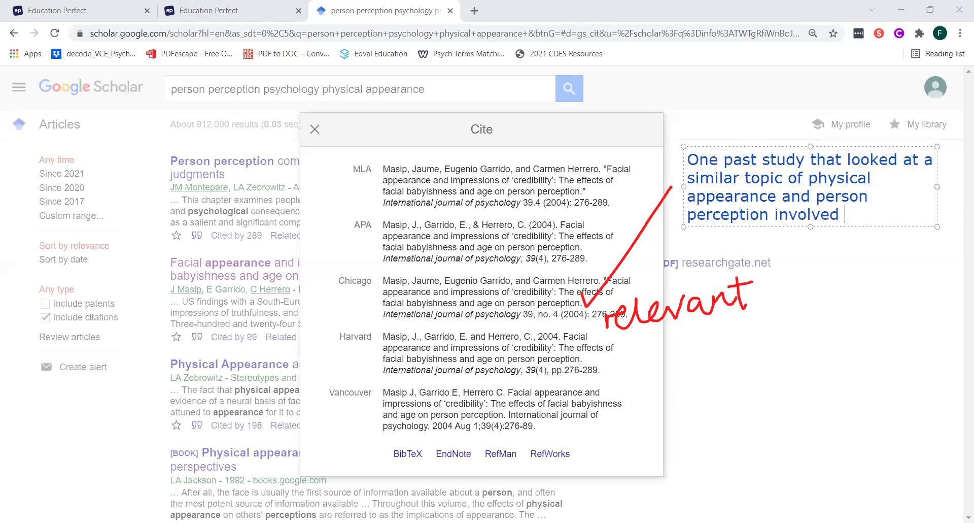
pyautogui.write('presenting ')
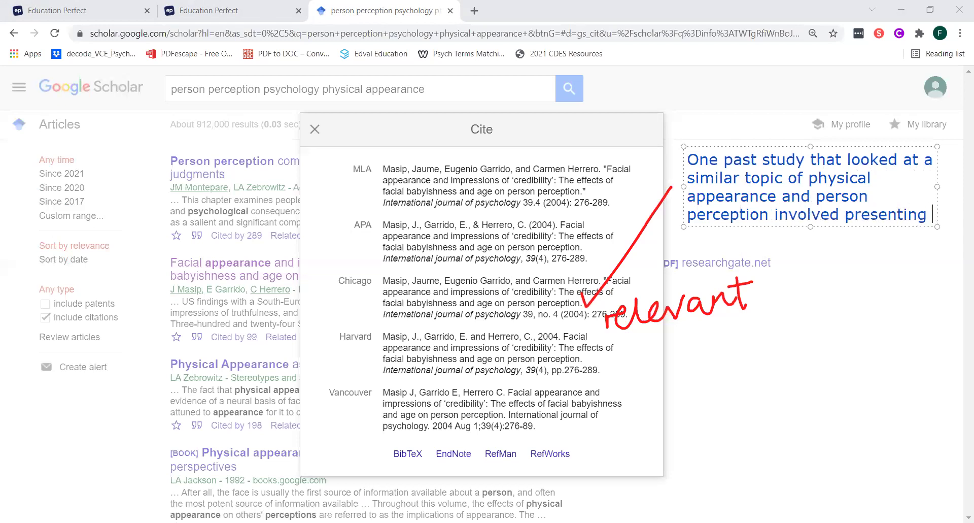
pyautogui.write("participants with 'bab")
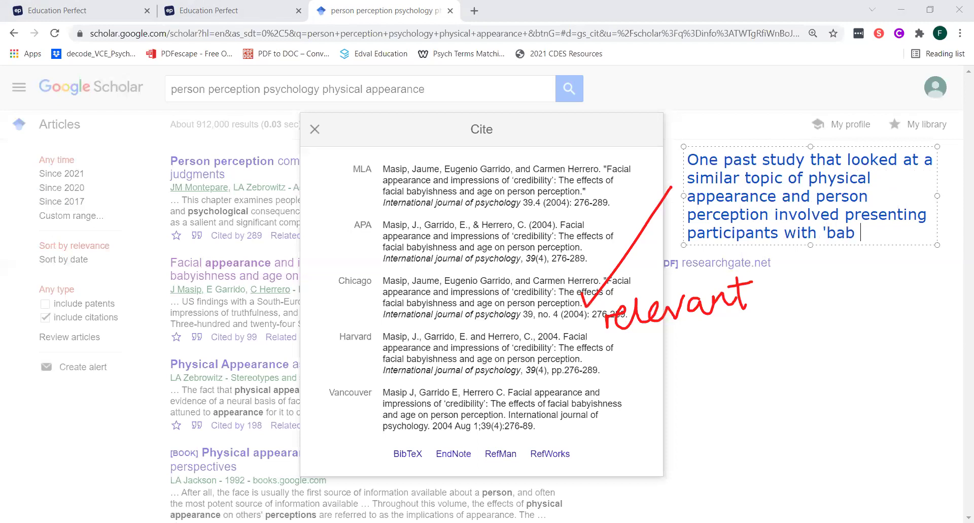
pyautogui.press('BackSpace')
pyautogui.write("y faces' and")
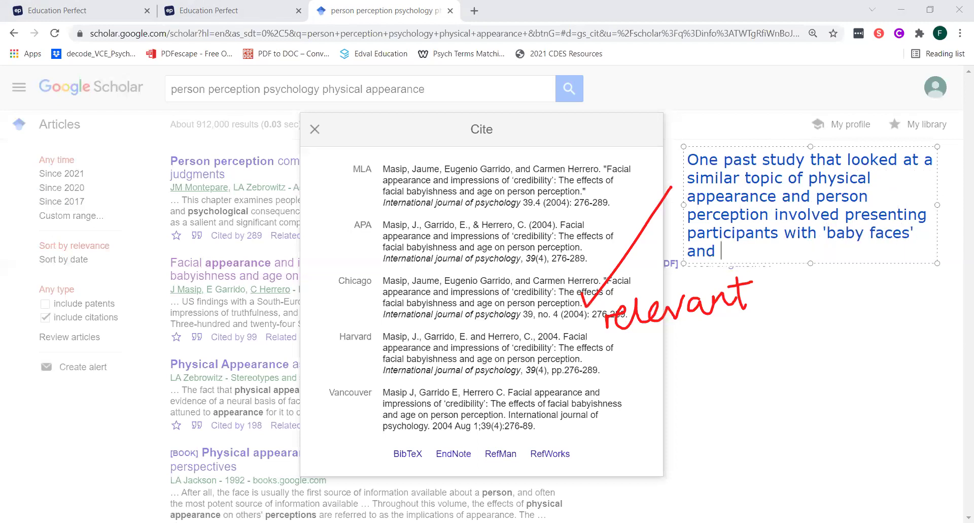
# End it with 'asking them to make a social judgement (Masip, Garrido and Herrero, 2004).' and highlight the citation
pyautogui.press('BackSpace')
pyautogui.write('d judg')
pyautogui.press('BackSpace')
pyautogui.press('BackSpace')
pyautogui.press('BackSpace')
pyautogui.press('BackSpace')
pyautogui.press('BackSpace')
pyautogui.write('asking them to make a social judgemne')
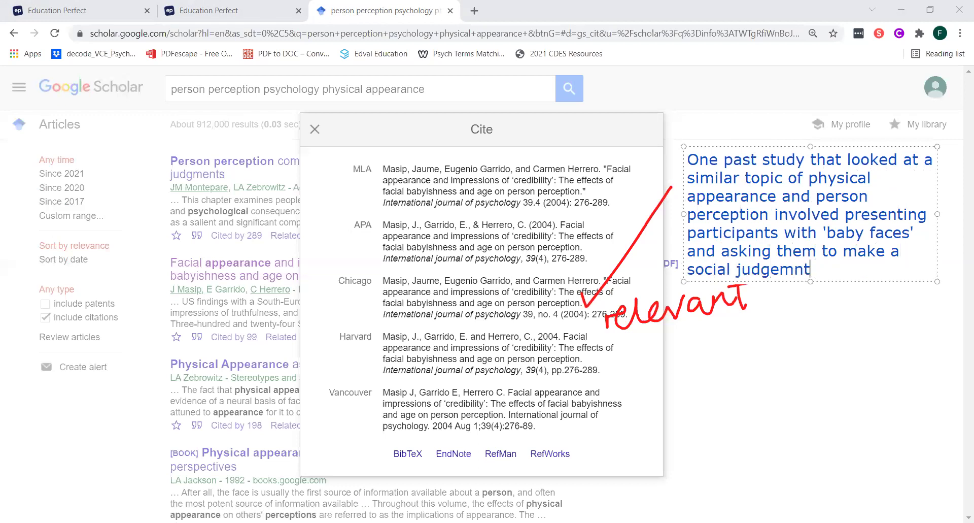
pyautogui.press('BackSpace')
pyautogui.press('BackSpace')
pyautogui.write('ent (Masip, ')
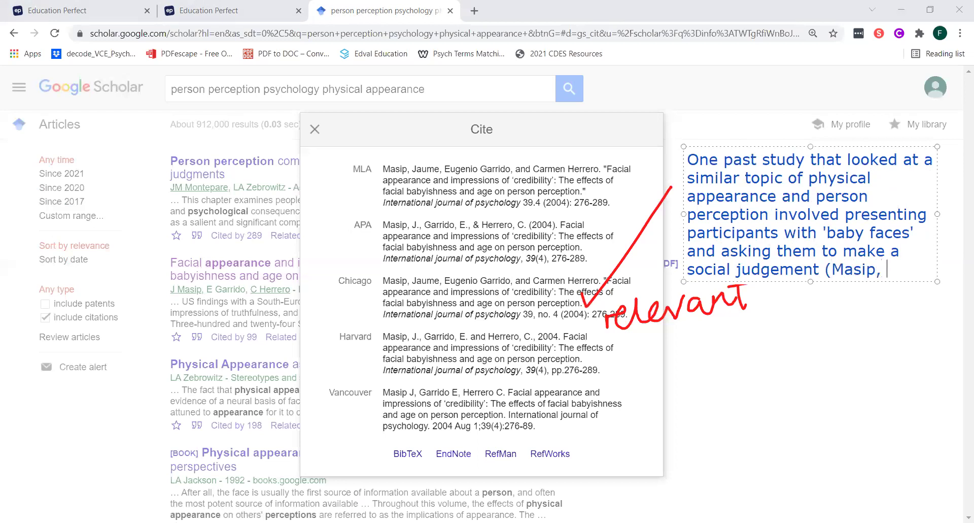
pyautogui.write('Garrd')
pyautogui.press('BackSpace')
pyautogui.write('ido and Herrero,')
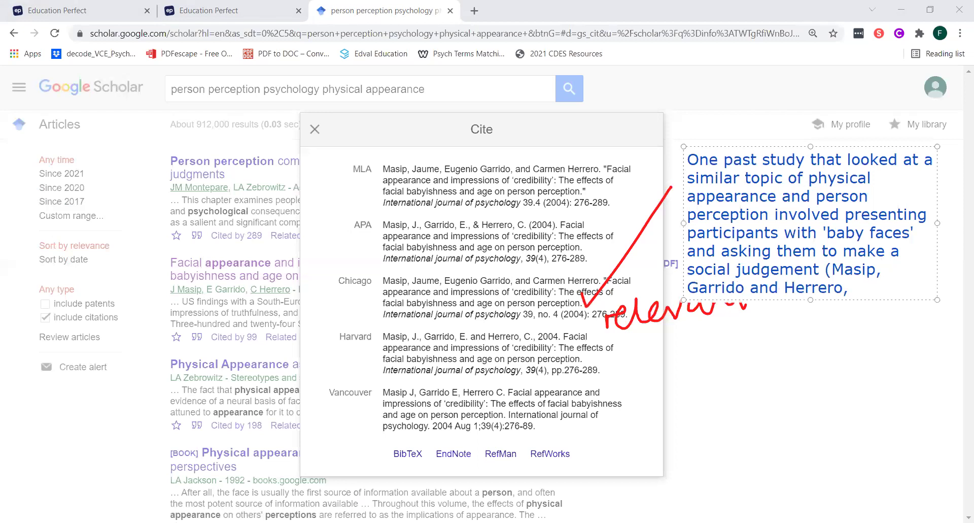
pyautogui.write(' 2004).')
pyautogui.moveTo(825, 270); pyautogui.dragTo(898, 293)
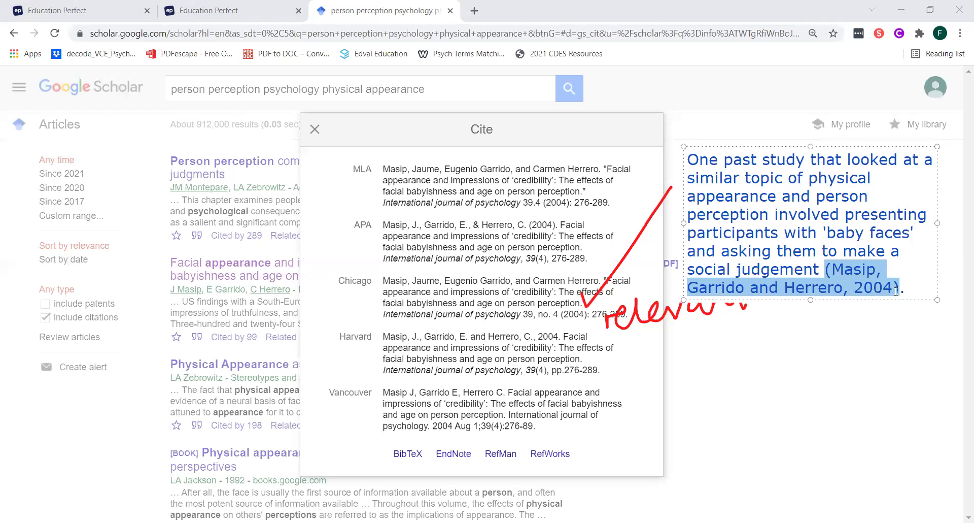
pyautogui.moveTo(904, 290); pyautogui.dragTo(826, 273)
# Deselect the highlighted (Masip, Garrido and Herrero, 2004) citation in the note
pyautogui.click(863, 282)
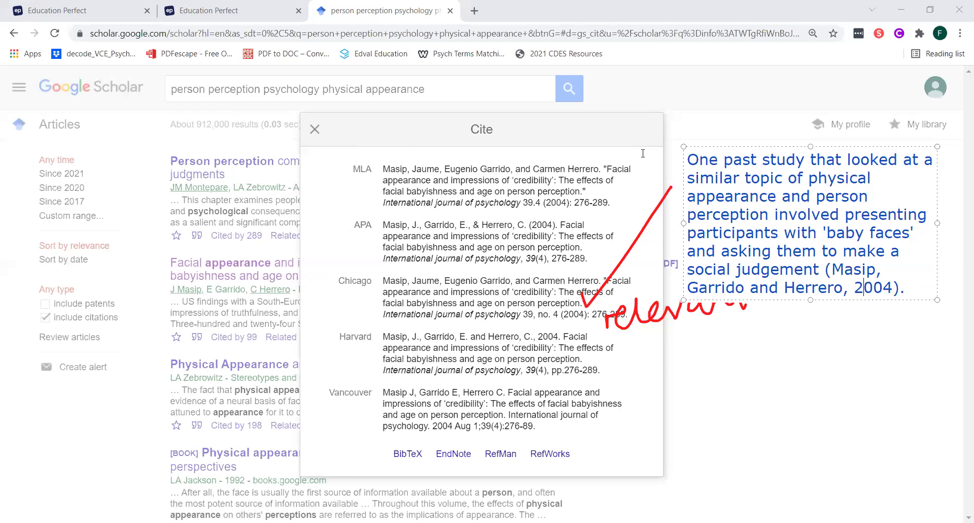
# Close the Facial appearance citation, scroll down, and draw a red tick beside the Radiating beauty result
pyautogui.click(315, 133)
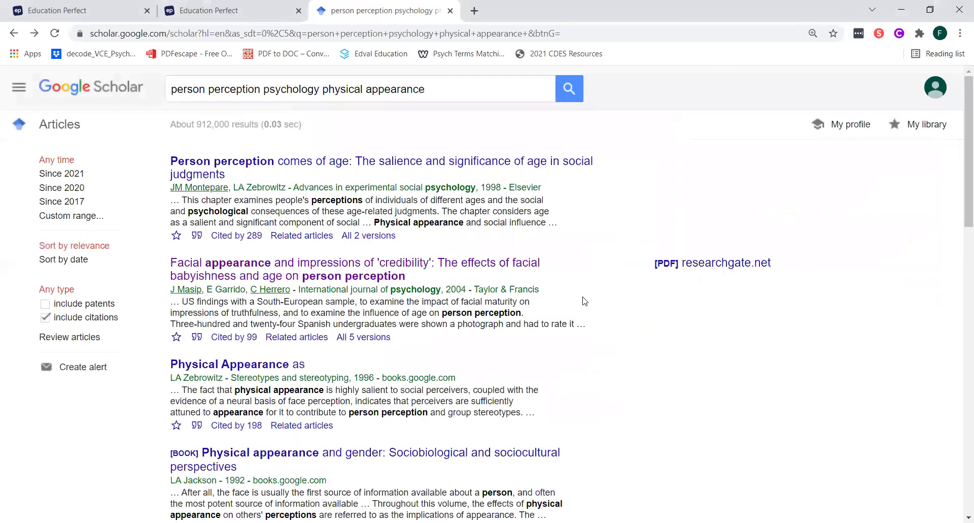
pyautogui.scroll(-3, 616, 364)
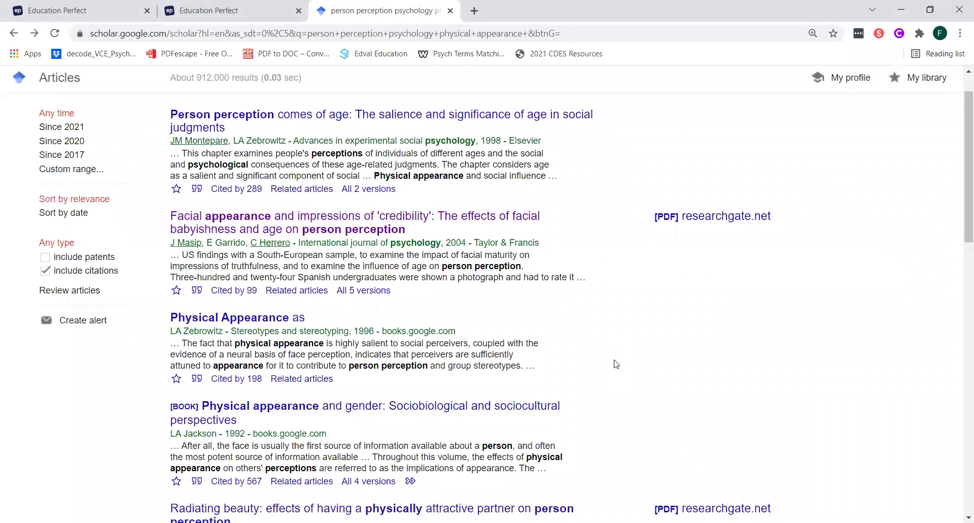
pyautogui.scroll(-3, 616, 363)
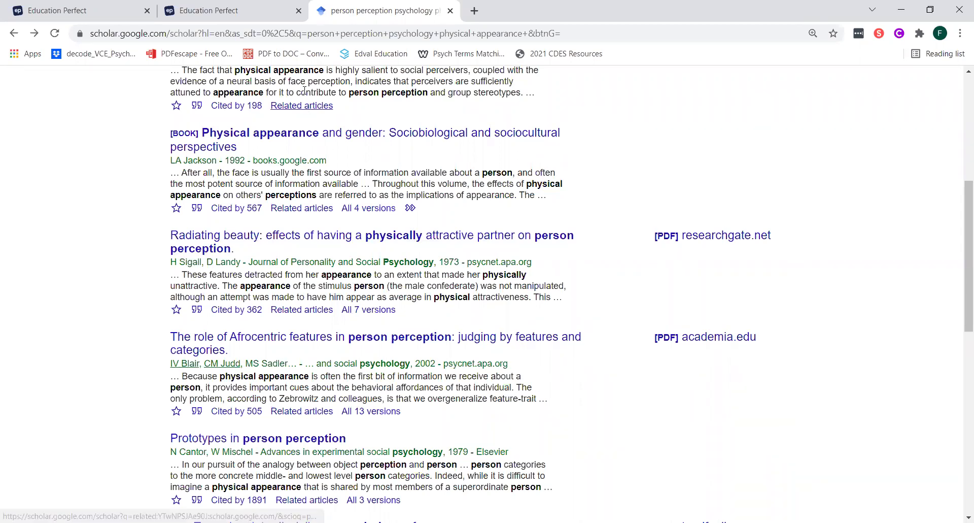
pyautogui.hotkey('ctrl', '2')
pyautogui.moveTo(579, 272); pyautogui.dragTo(615, 241)
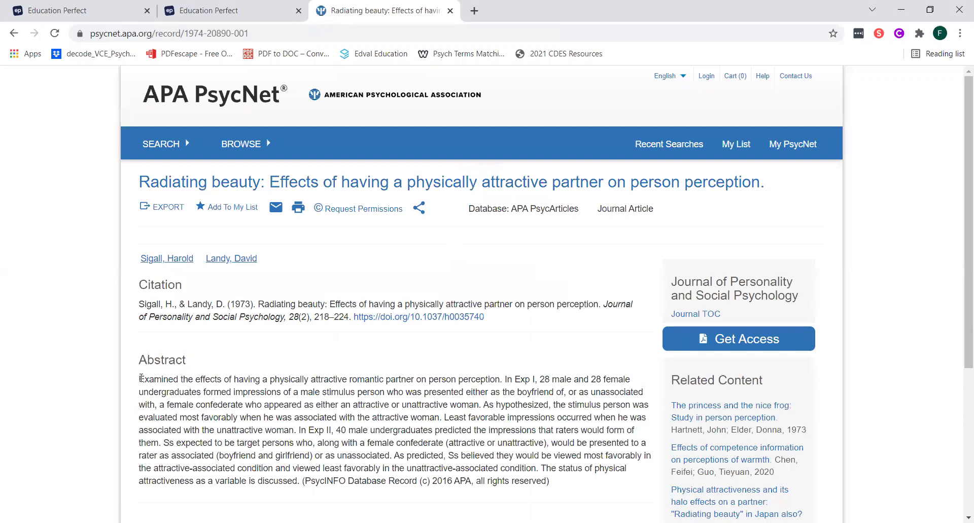
# Highlight and read the Radiating beauty abstract on APA PsycNet, then go back to the Scholar results
pyautogui.moveTo(139, 378); pyautogui.dragTo(576, 484)
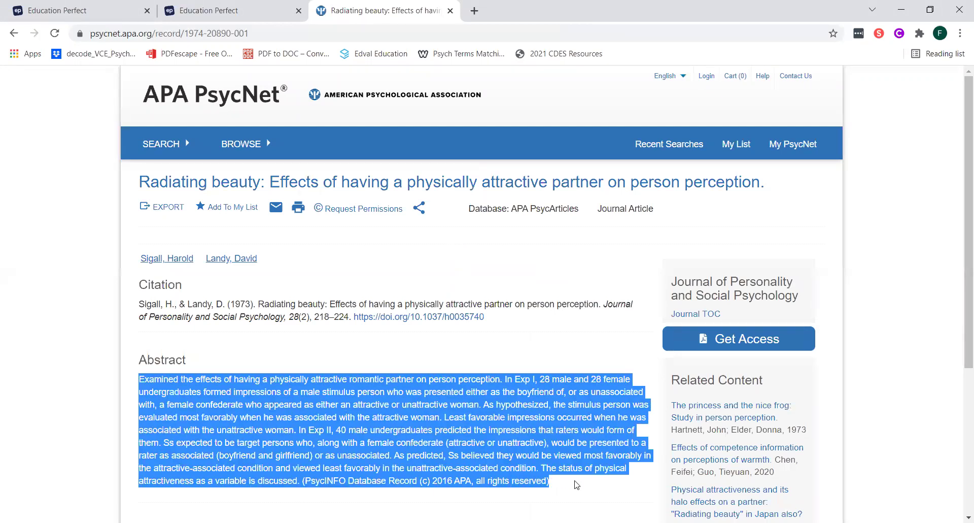
pyautogui.click(389, 442)
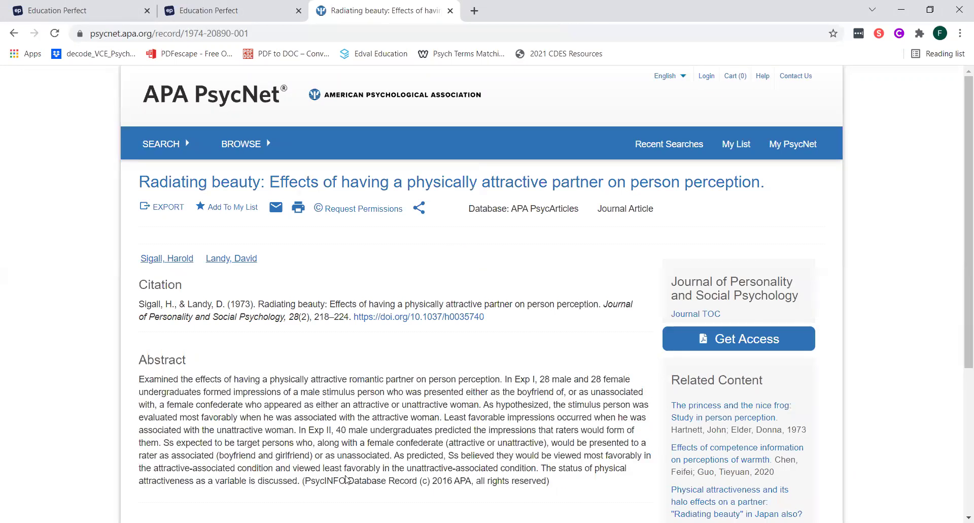
pyautogui.click(13, 34)
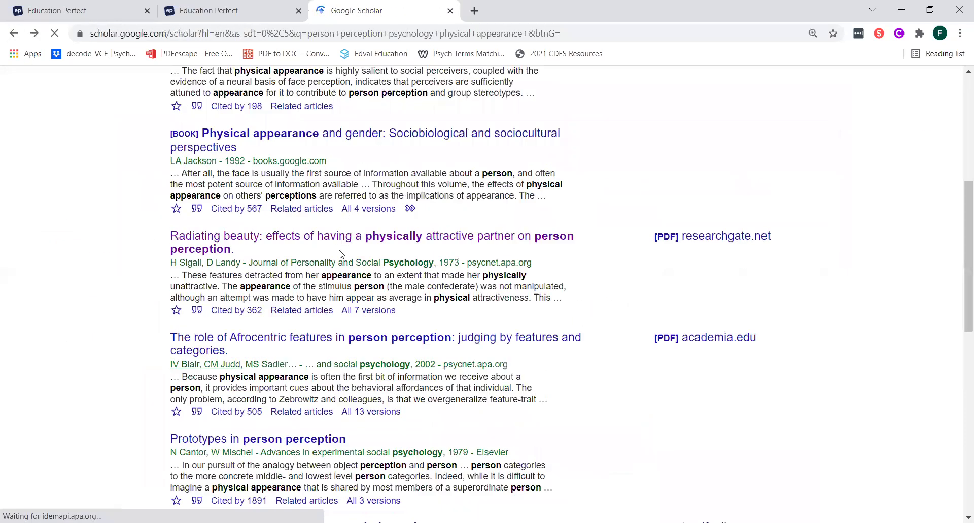
# Open the Cite formats for the 1973 Radiating beauty article and select its APA reference
pyautogui.click(197, 311)
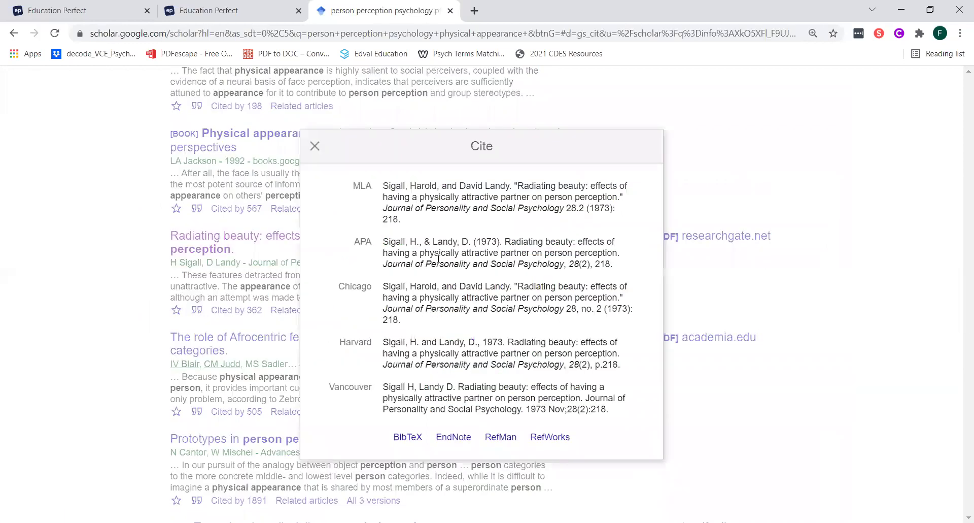
pyautogui.tripleClick(417, 246)
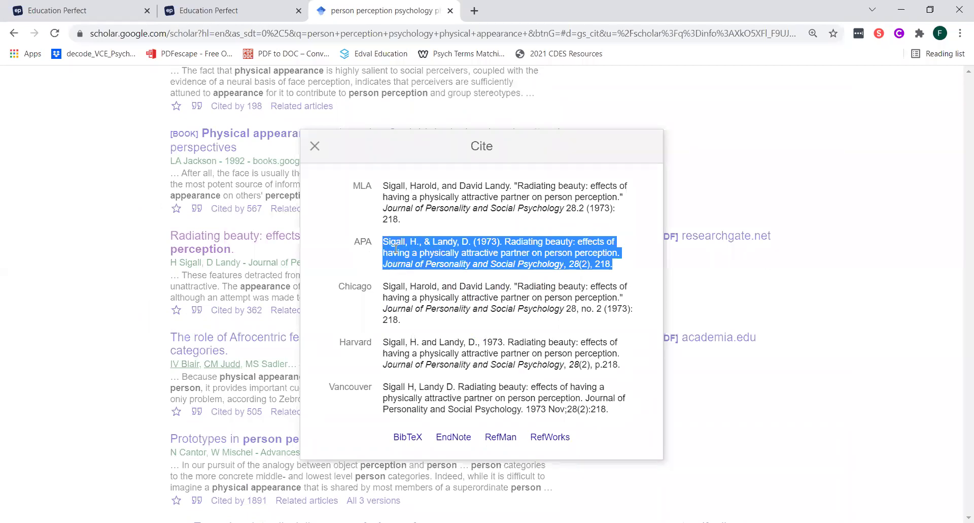
# Add the note 'One past study that was conducted...... (Sigall & Landy, 1973)' beside the references
pyautogui.click(718, 259)
pyautogui.write('Si')
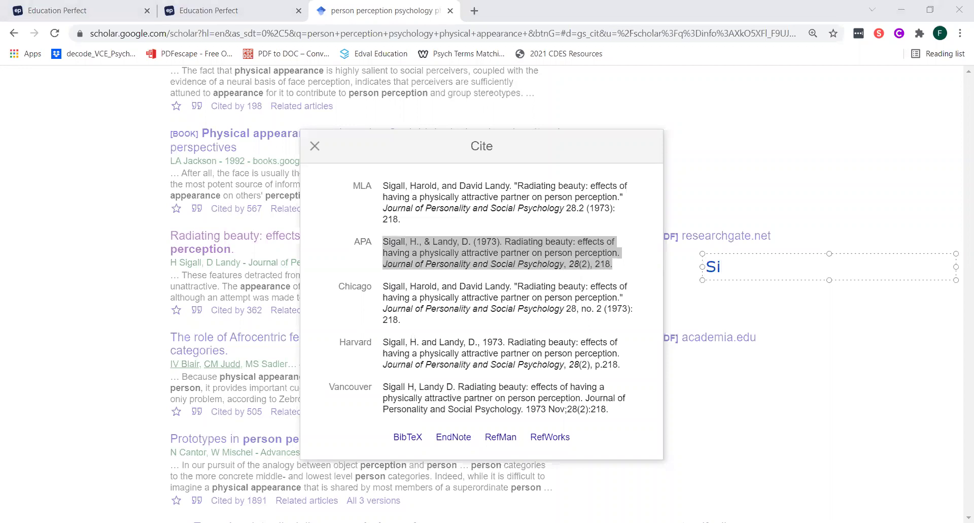
pyautogui.press('BackSpace')
pyautogui.press('BackSpace')
pyautogui.write('One [pas')
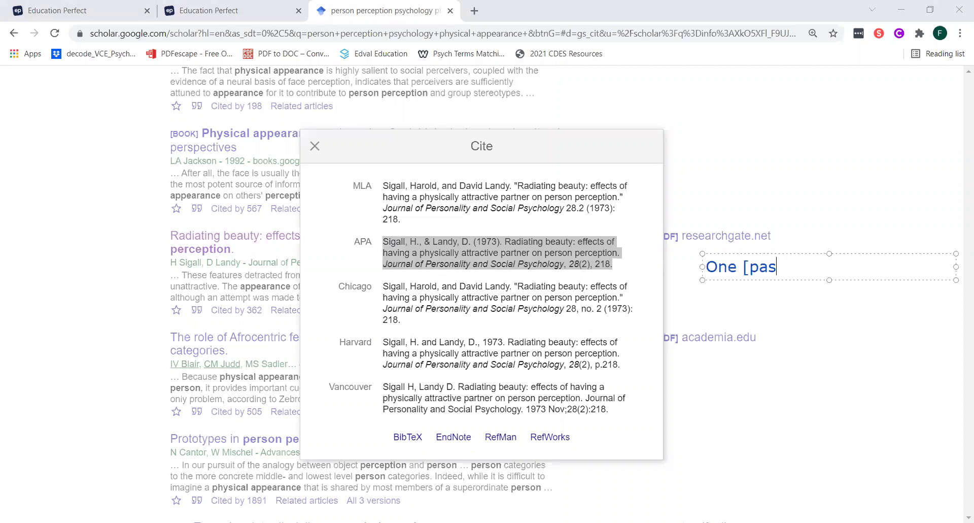
pyautogui.press('BackSpace')
pyautogui.press('BackSpace')
pyautogui.press('BackSpace')
pyautogui.press('BackSpace')
pyautogui.write('past study')
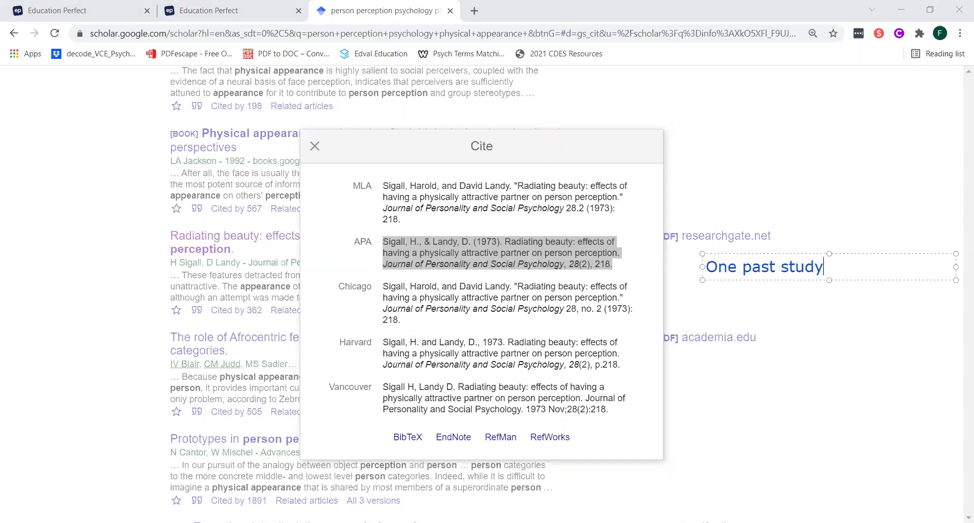
pyautogui.write(' that was condu')
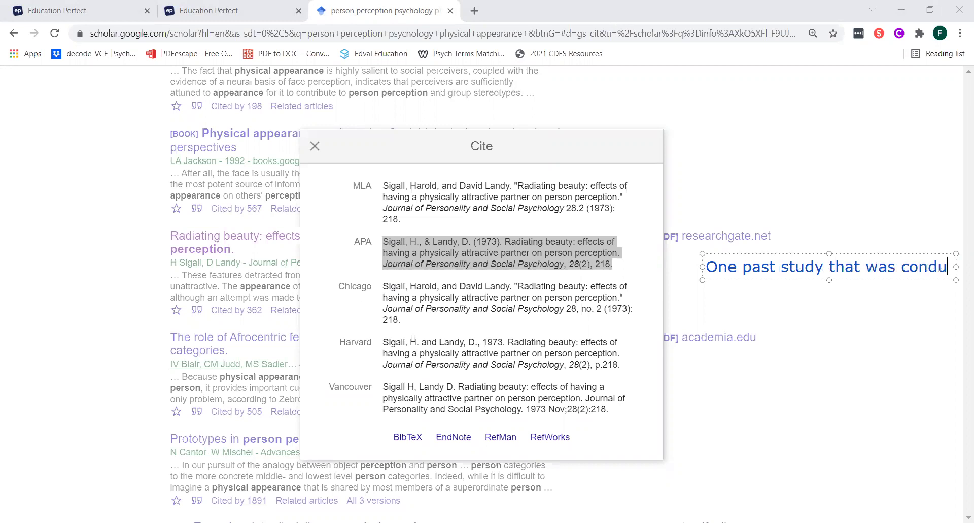
pyautogui.write('cted...... (')
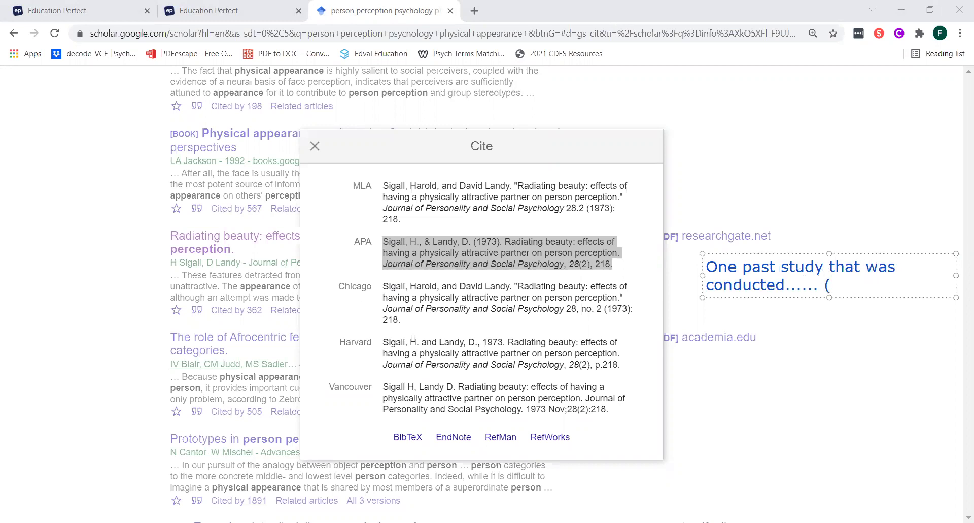
pyautogui.write('Sigall & Landy')
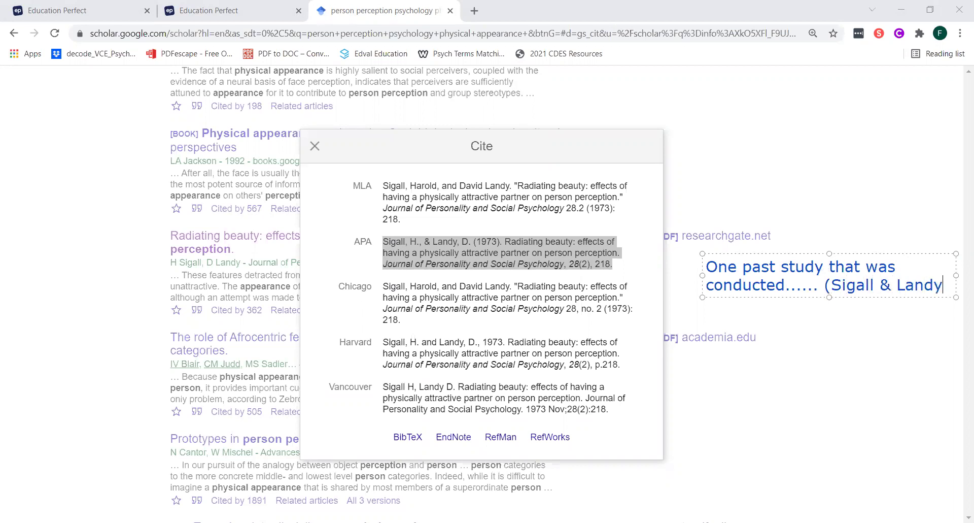
pyautogui.write(', 198')
pyautogui.press('BackSpace')
pyautogui.write('73)')
pyautogui.doubleClick(885, 285)
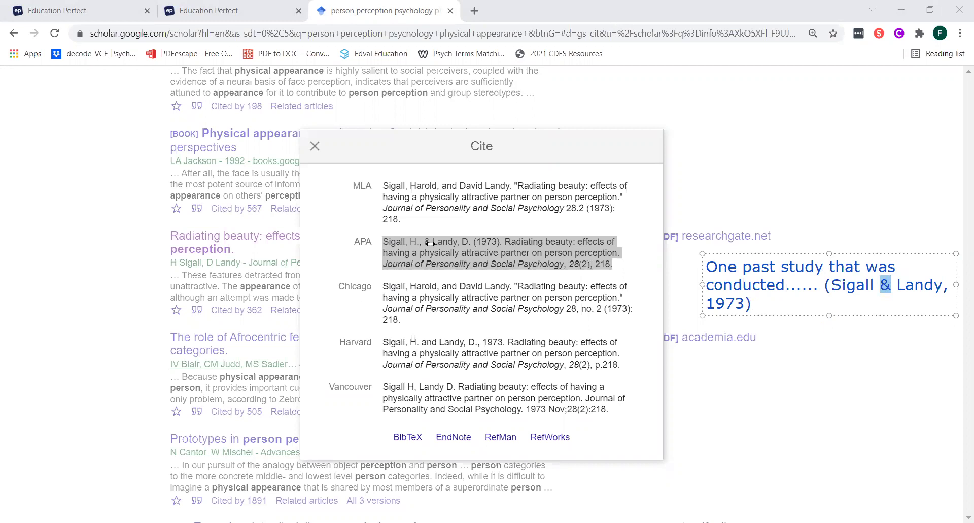
# Try and discard note boxes over the APA reference, then highlight the ampersand between the author names
pyautogui.click(485, 247)
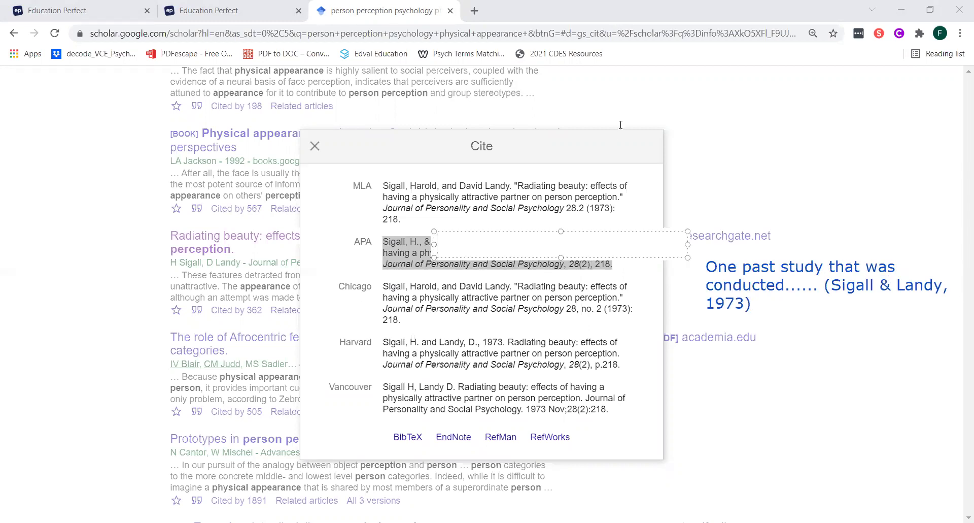
pyautogui.click(426, 241)
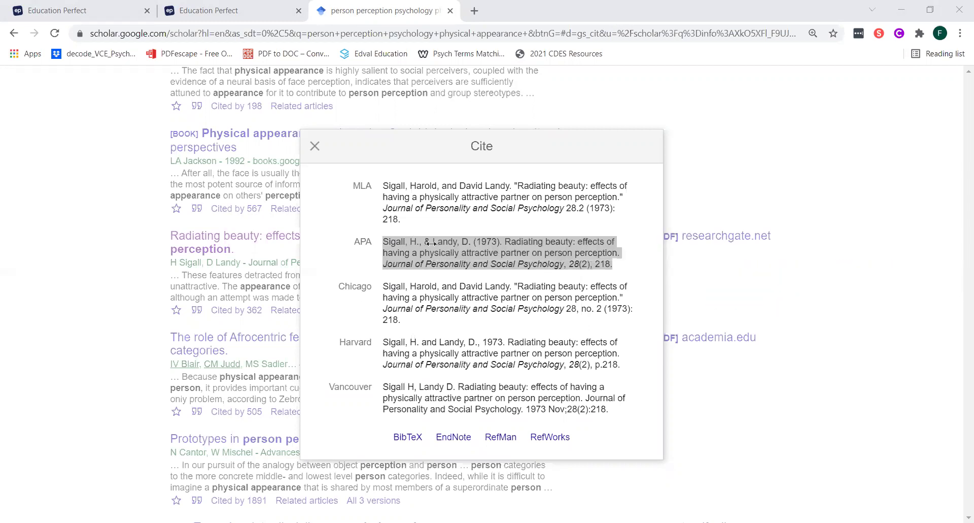
pyautogui.click(431, 242)
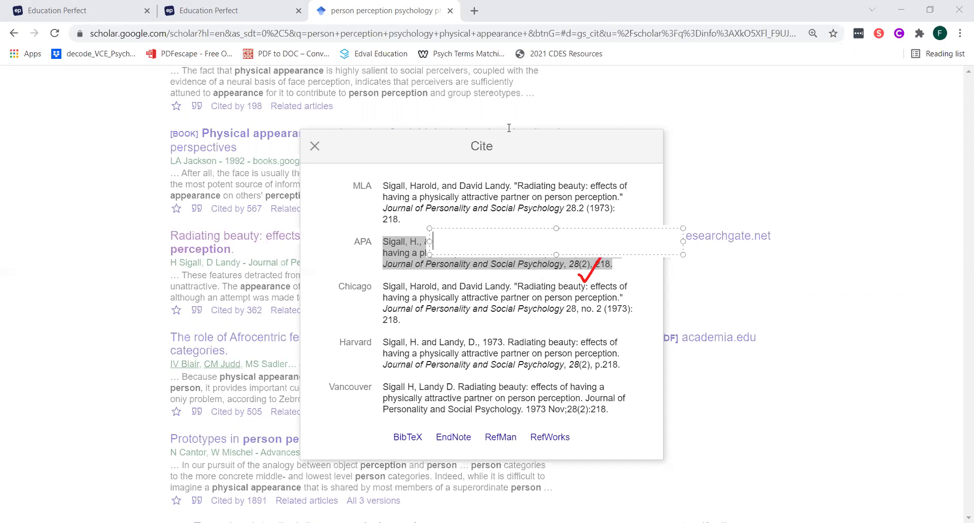
pyautogui.click(425, 242)
pyautogui.click(425, 242)
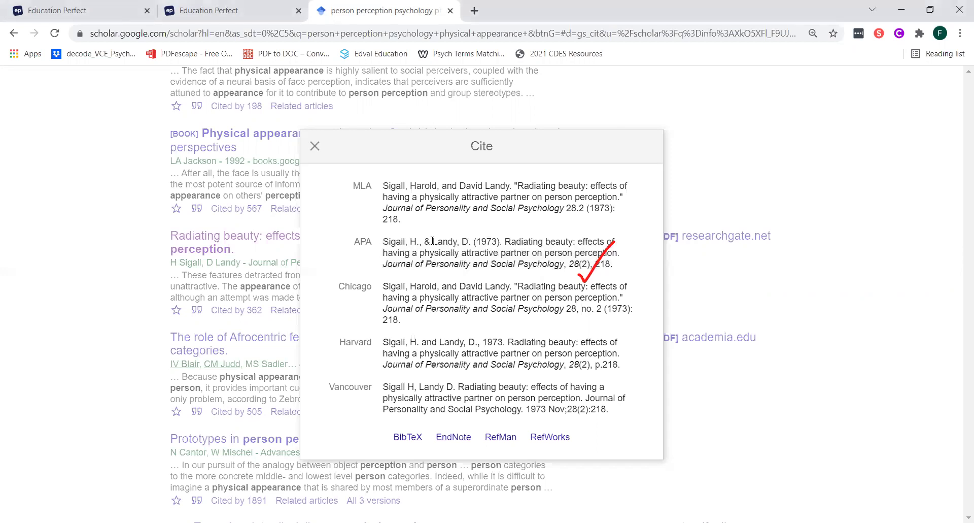
pyautogui.doubleClick(426, 242)
pyautogui.click(430, 247)
# Close the Radiating beauty Cite dialog to reveal the ticked results list
pyautogui.click(315, 146)
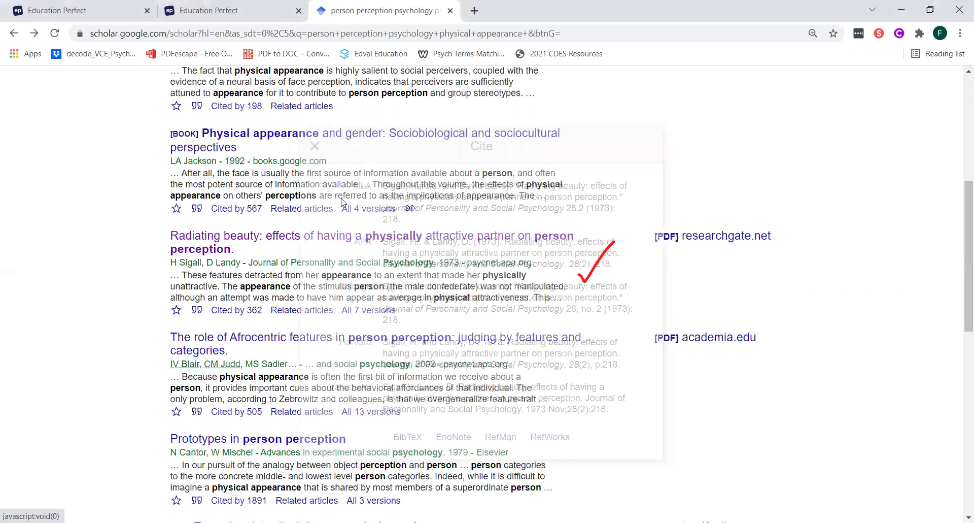